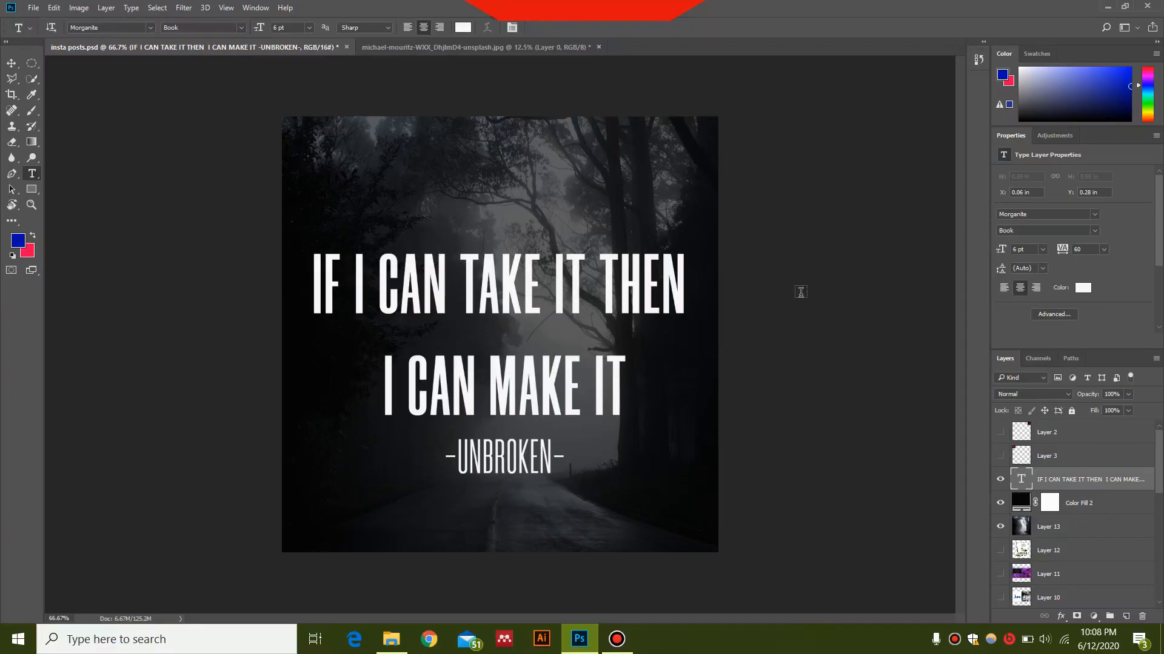
Step: Create a new document named INSTA, 1080 × 1080 pixels, resolution 1080 pixels/inch, RGB Color 16 bit
{"action": "left_click", "coordinate": [33, 7]}
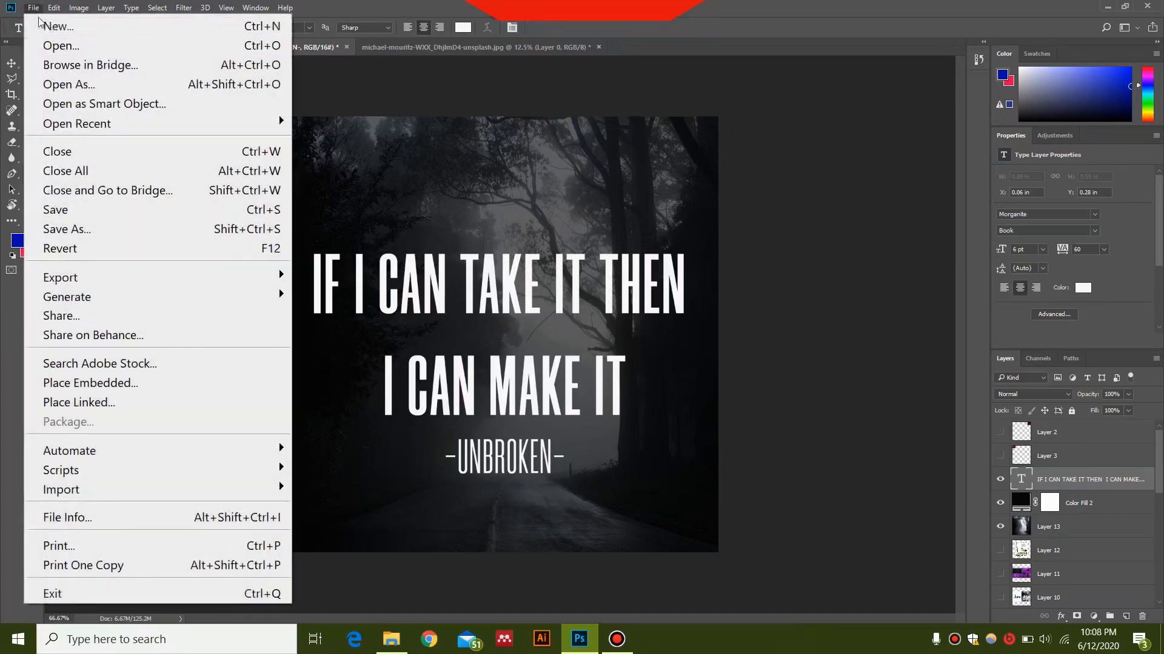
{"action": "left_click", "coordinate": [43, 25]}
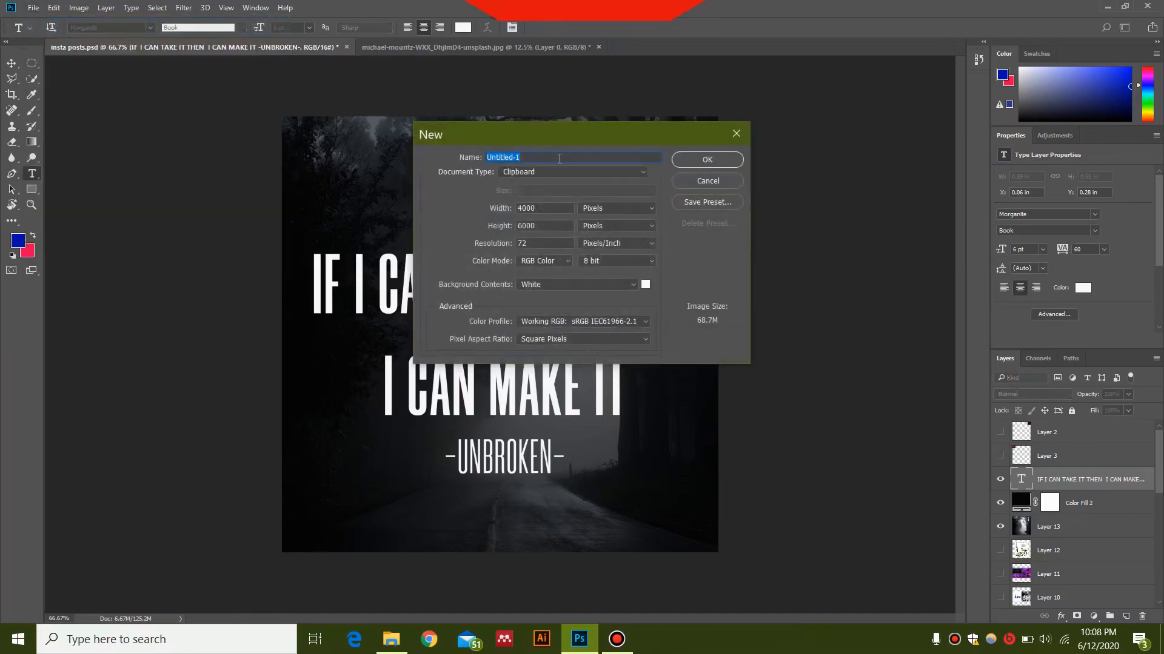
{"action": "key", "text": "BackSpace"}
{"action": "double_click", "coordinate": [548, 208]}
{"action": "type", "text": "108"}
{"action": "double_click", "coordinate": [537, 225]}
{"action": "type", "text": "1"}
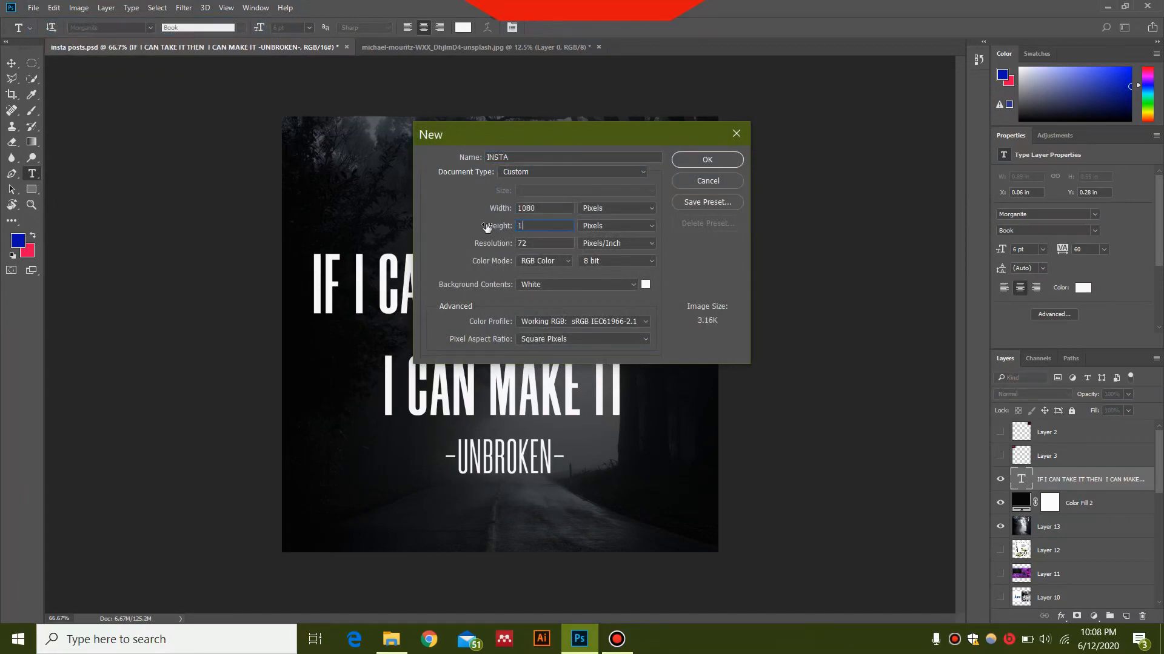
{"action": "type", "text": "080"}
{"action": "key", "text": "Tab"}
{"action": "type", "text": "1080"}
{"action": "left_click", "coordinate": [608, 263]}
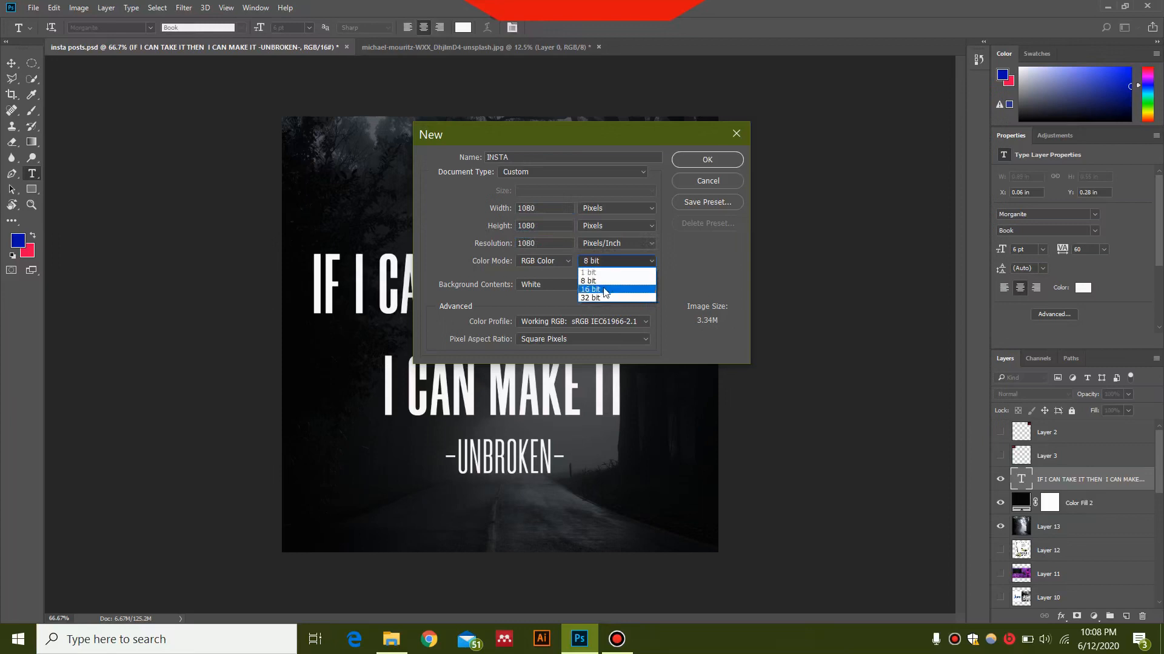
{"action": "left_click", "coordinate": [606, 283]}
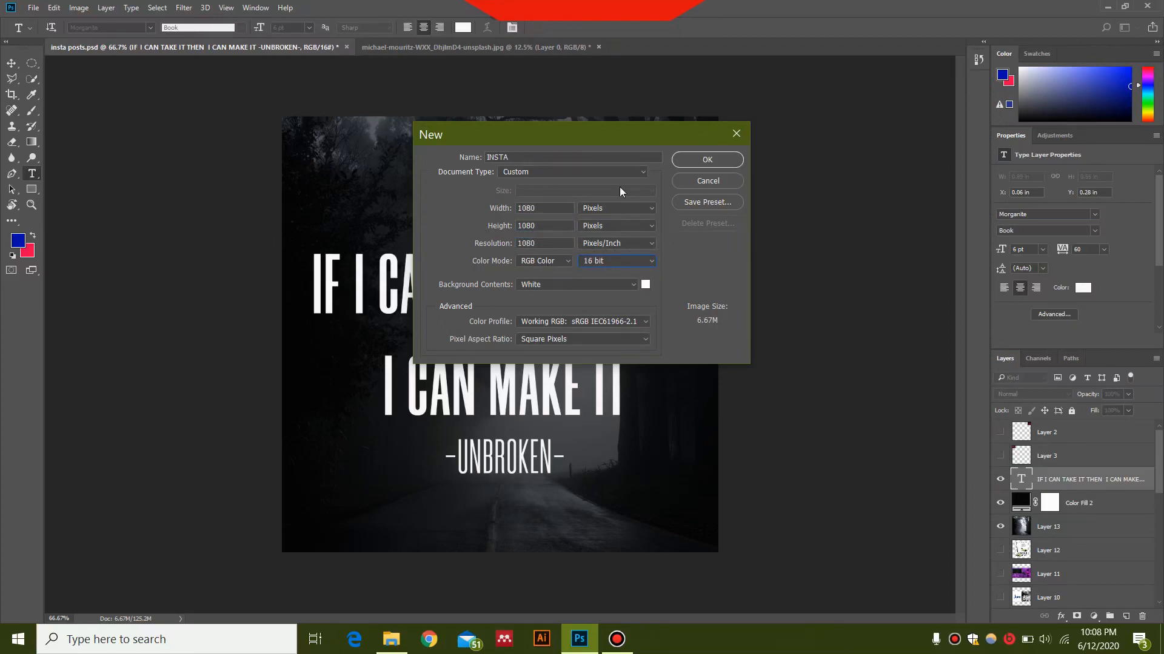
{"action": "left_click", "coordinate": [693, 161]}
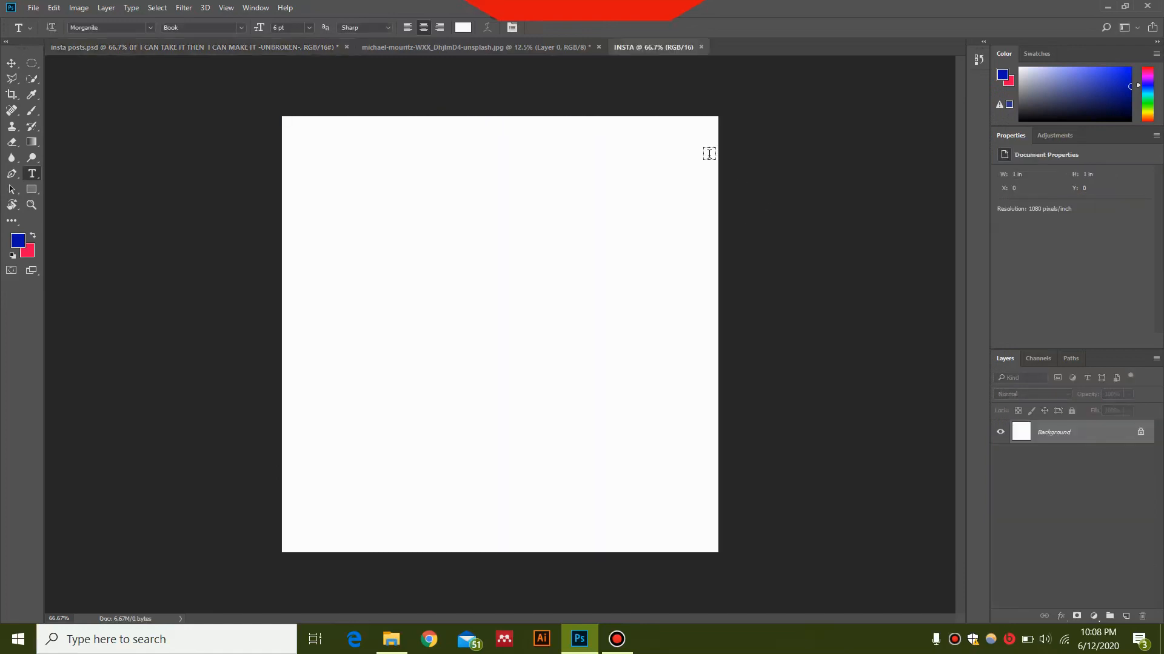
Step: Bring the foggy road photo from the other open document into INSTA as a new layer
{"action": "left_click", "coordinate": [496, 48]}
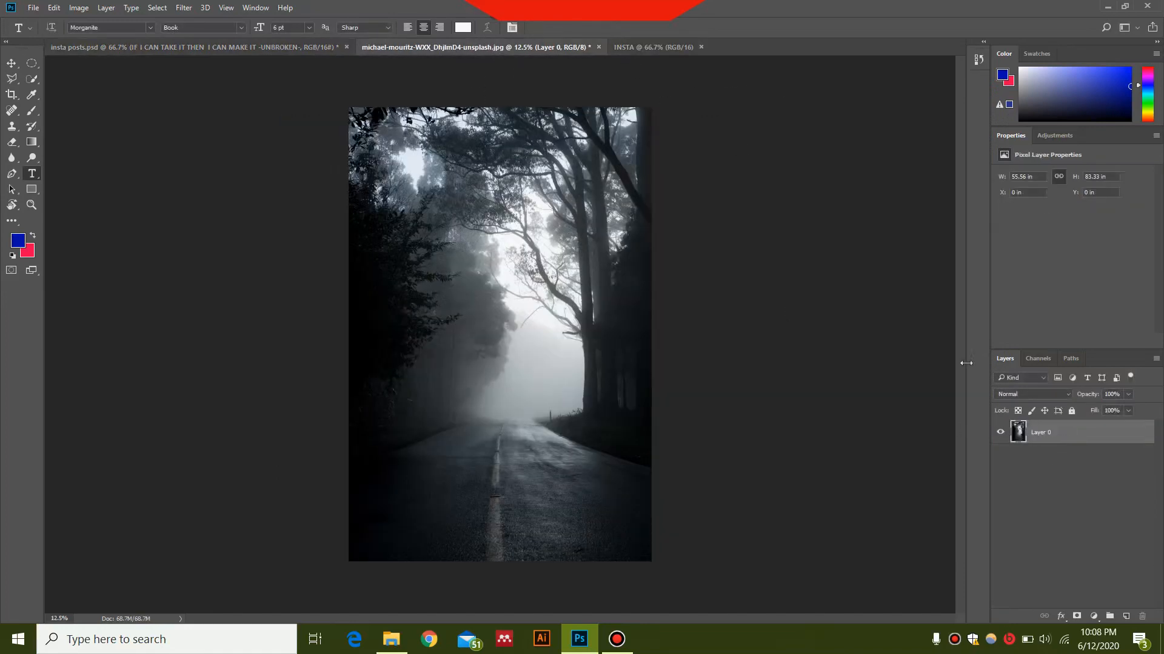
{"action": "left_click", "coordinate": [644, 52]}
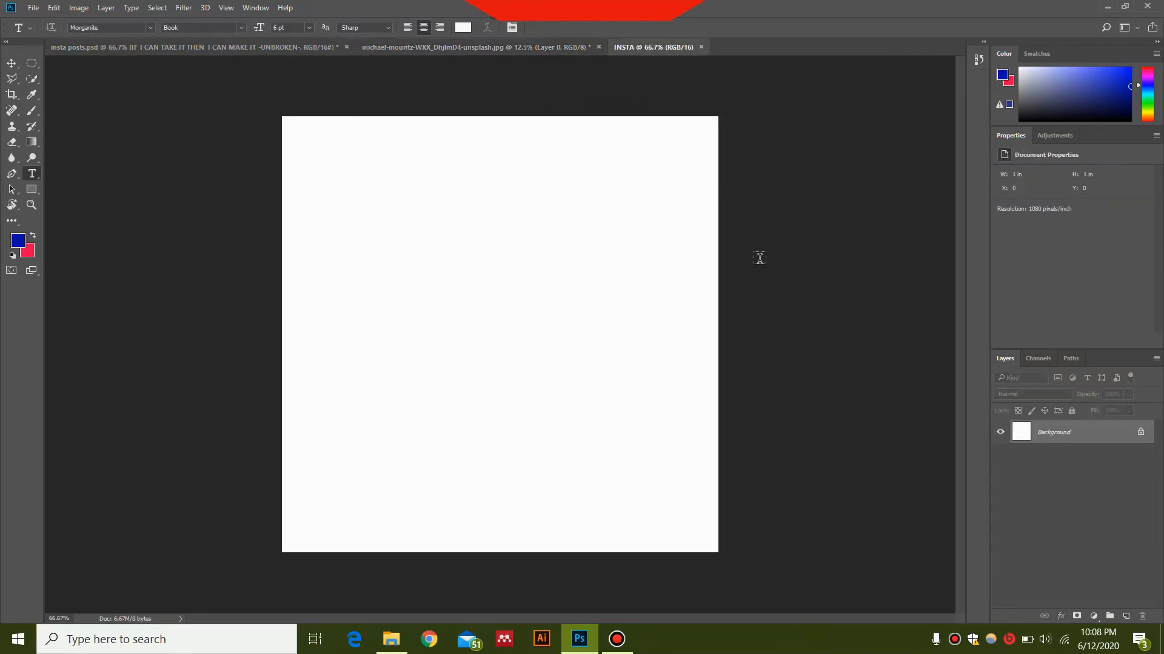
{"action": "left_click_drag", "start_coordinate": [819, 272], "coordinate": [813, 264]}
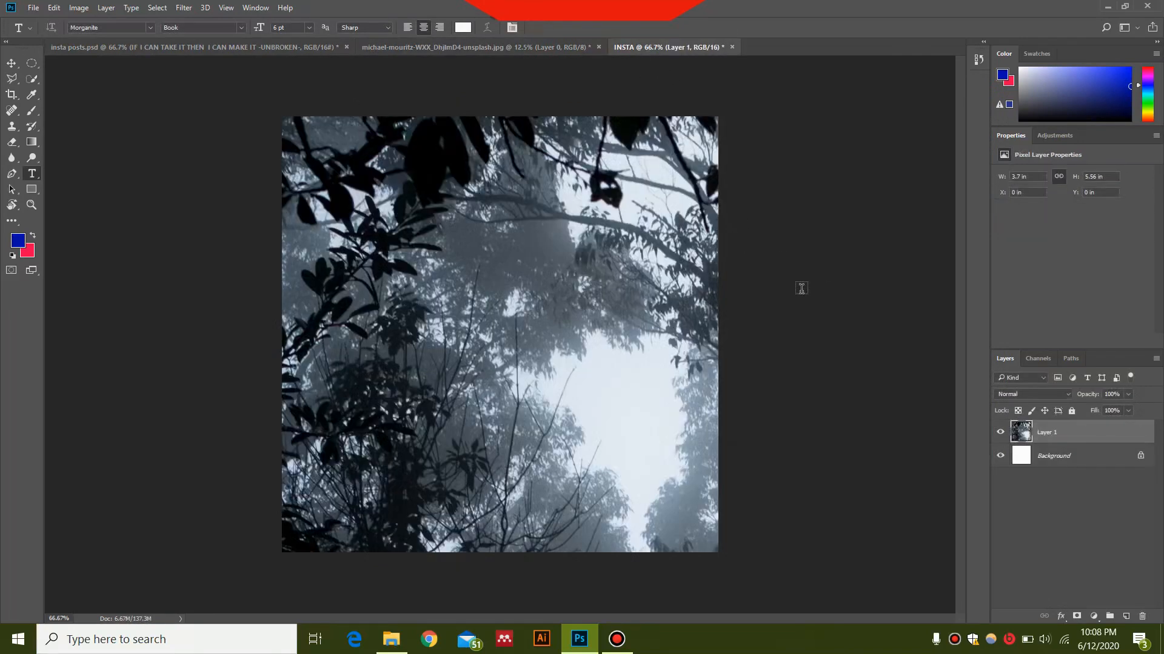
Step: Shift the photo layer slightly down and right using Free Transform
{"action": "scroll", "coordinate": [800, 286], "scroll_direction": "down", "scroll_amount": 3}
{"action": "scroll", "coordinate": [801, 289], "scroll_direction": "down", "scroll_amount": 1}
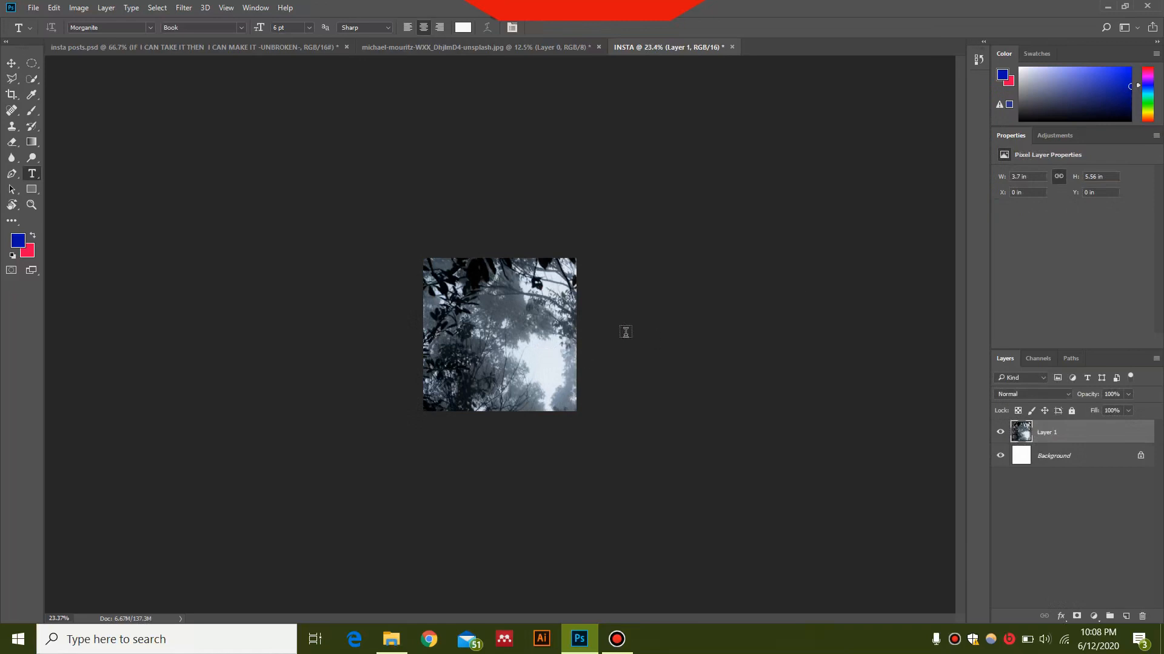
{"action": "key", "text": "ctrl+t"}
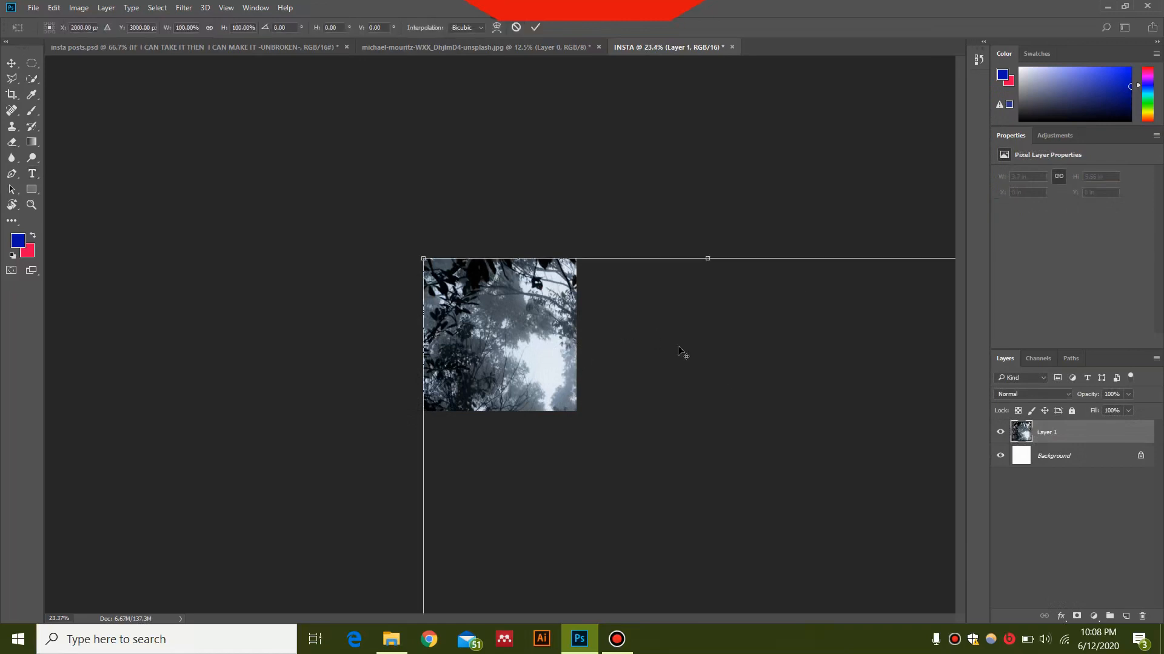
{"action": "scroll", "coordinate": [673, 350], "scroll_direction": "down", "scroll_amount": 1}
{"action": "left_click_drag", "start_coordinate": [443, 278], "coordinate": [456, 296]}
{"action": "key", "text": "Return"}
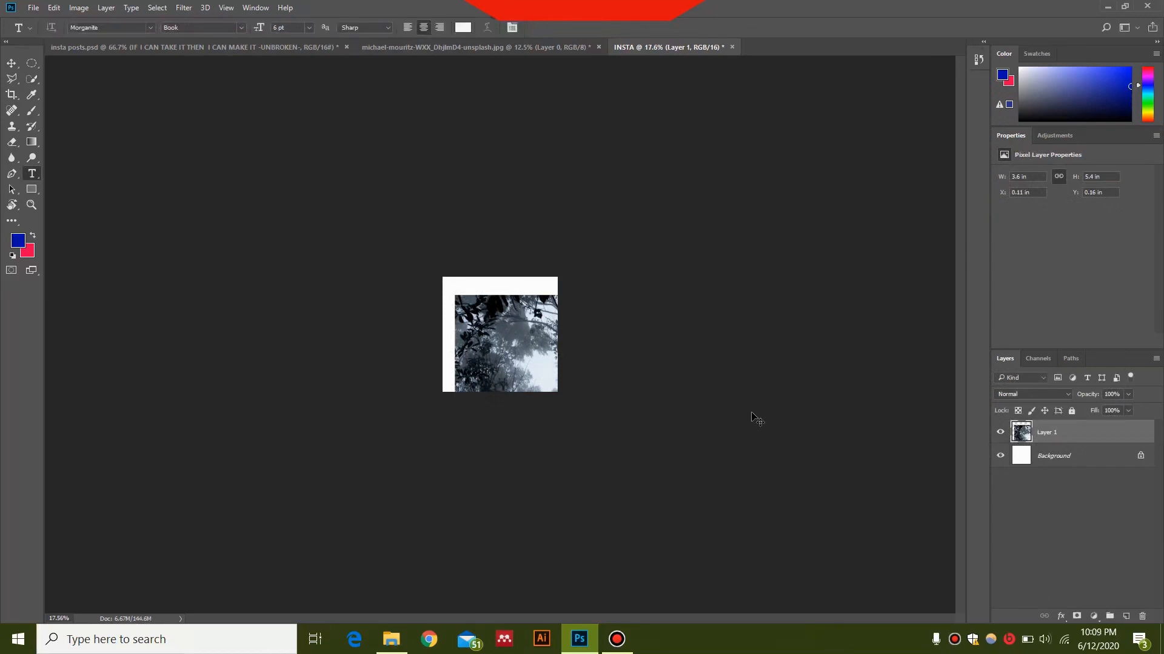
Step: Scale the photo down proportionally with Free Transform and position it to cover the square canvas
{"action": "key", "text": "ctrl+t"}
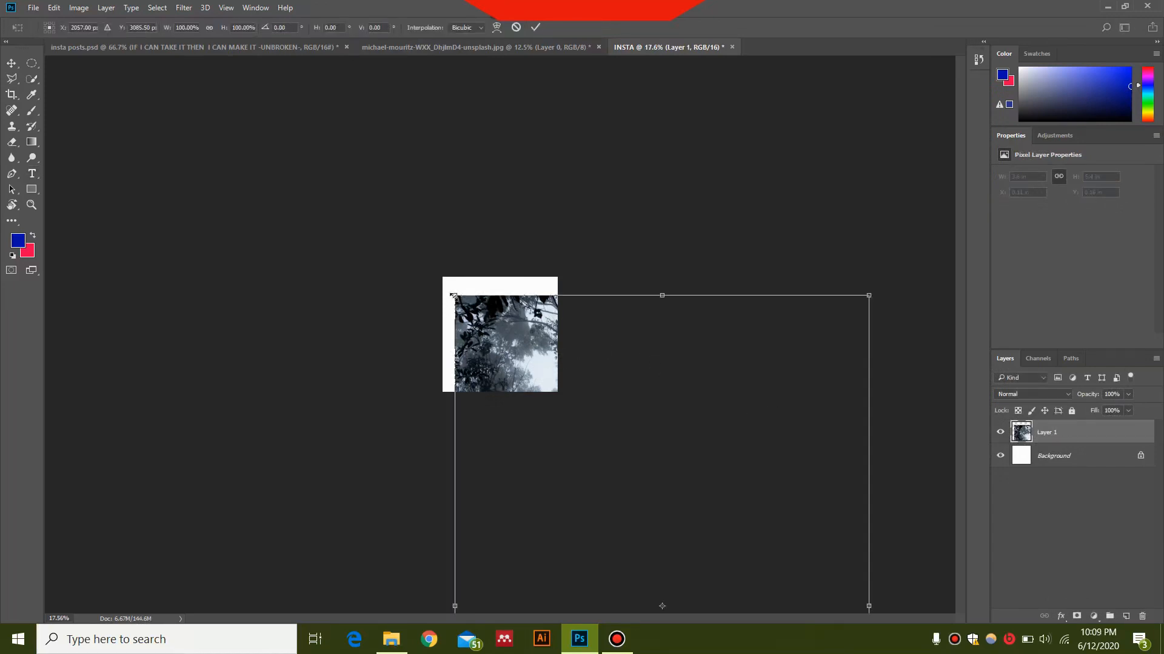
{"action": "left_click_drag", "start_coordinate": [453, 296], "coordinate": [433, 187]}
{"action": "left_click_drag", "start_coordinate": [670, 189], "coordinate": [552, 329]}
{"action": "left_click_drag", "start_coordinate": [531, 379], "coordinate": [551, 228]}
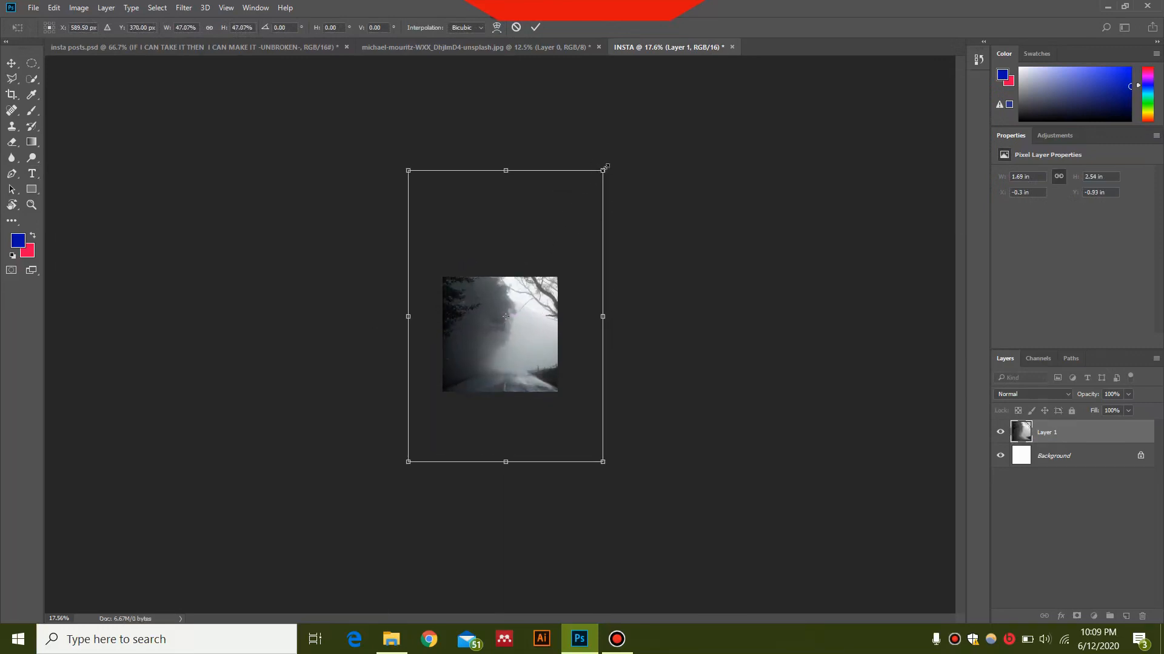
{"action": "left_click_drag", "start_coordinate": [604, 168], "coordinate": [564, 228]}
{"action": "left_click_drag", "start_coordinate": [508, 320], "coordinate": [523, 294]}
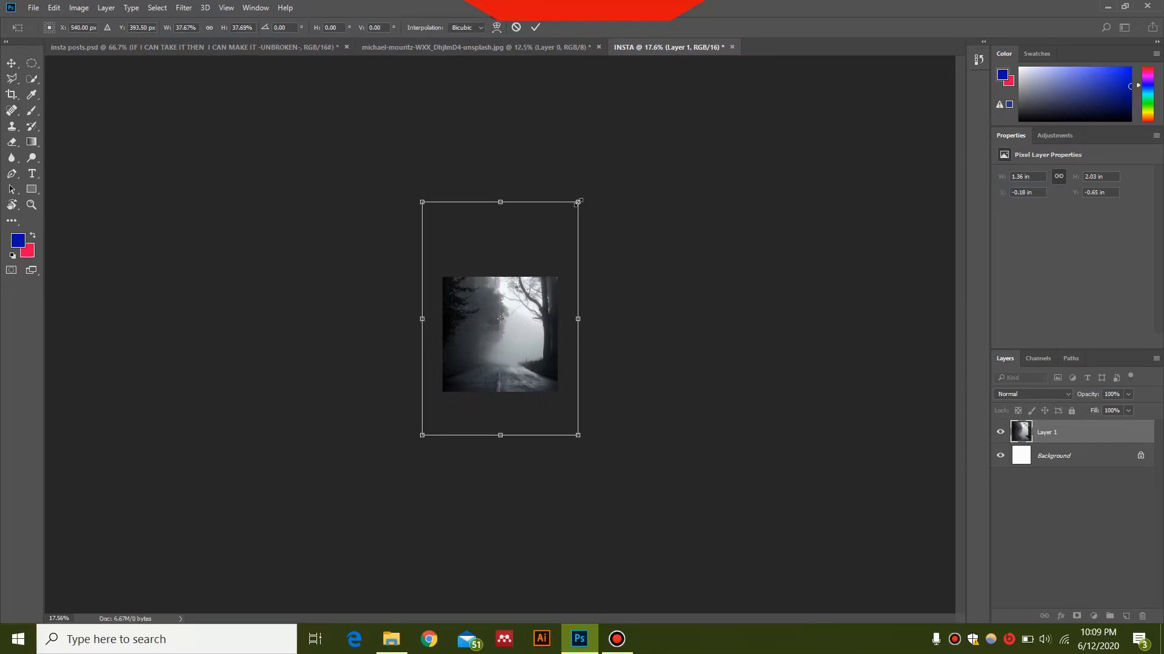
{"action": "left_click_drag", "start_coordinate": [579, 202], "coordinate": [560, 227]}
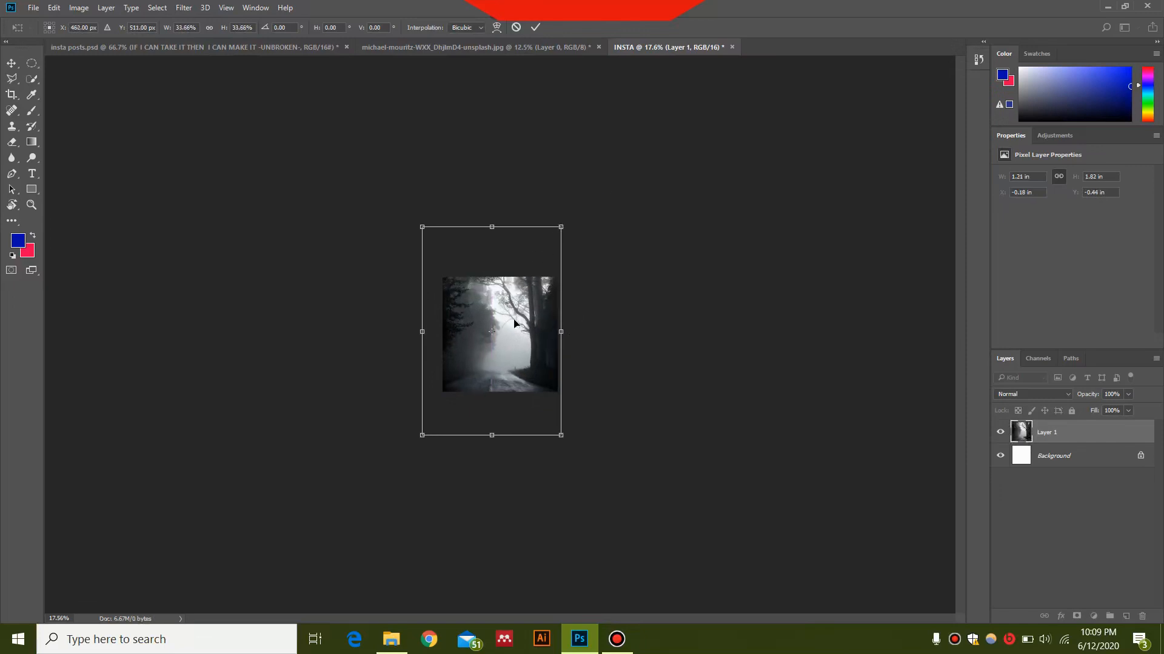
{"action": "left_click_drag", "start_coordinate": [514, 323], "coordinate": [522, 315]}
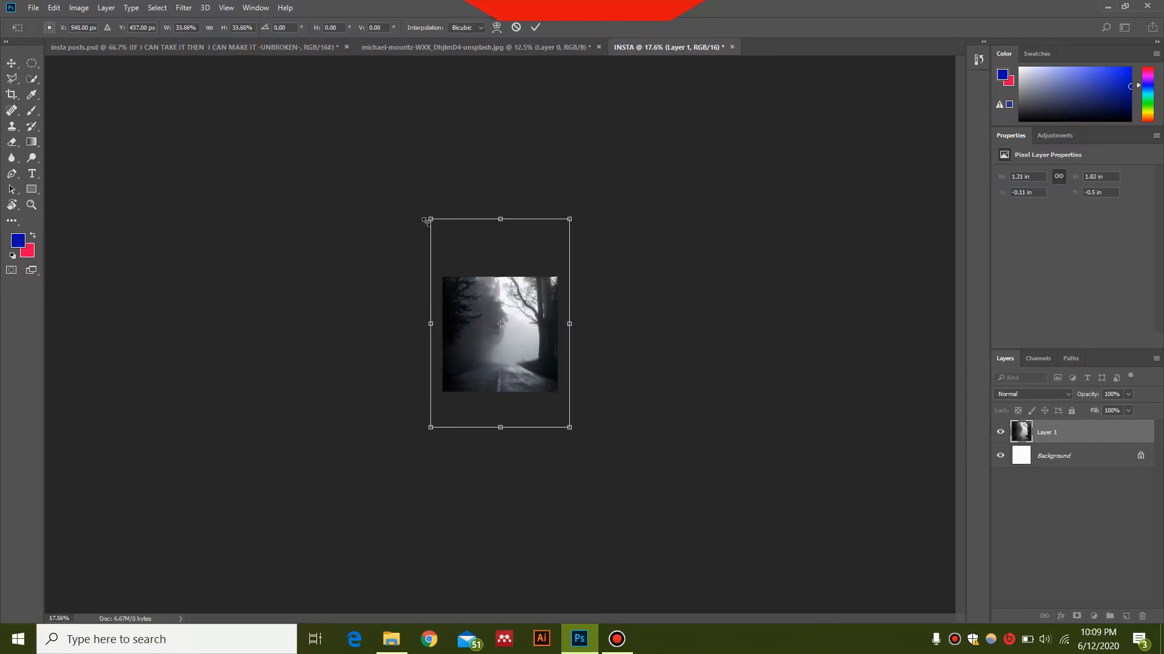
{"action": "left_click_drag", "start_coordinate": [429, 220], "coordinate": [442, 233]}
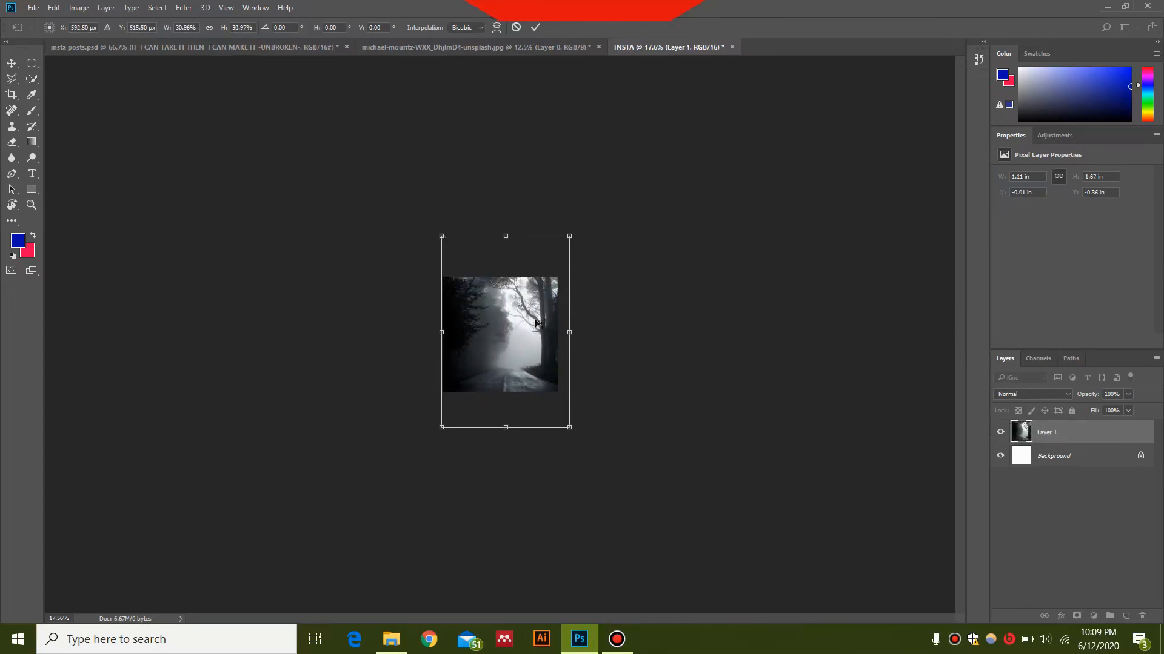
{"action": "left_click_drag", "start_coordinate": [492, 334], "coordinate": [486, 327]}
{"action": "key", "text": "Return"}
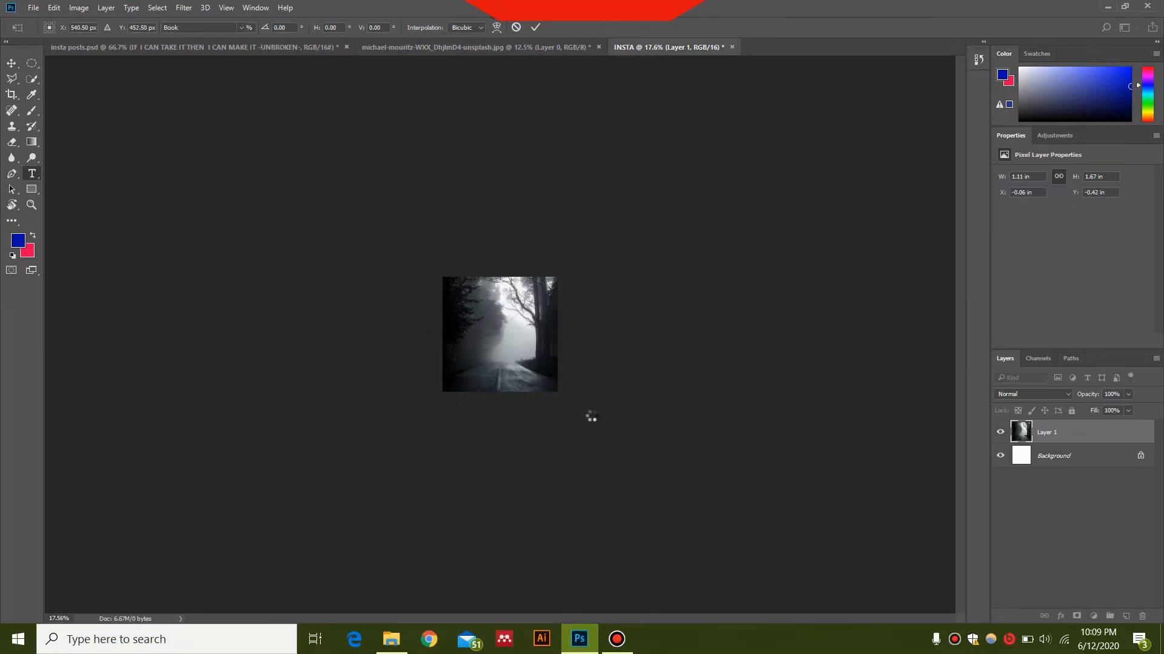
Step: Add a Solid Color fill layer set to black (000000) above the photo
{"action": "key", "text": "t"}
{"action": "scroll", "coordinate": [585, 397], "scroll_direction": "up", "scroll_amount": 6}
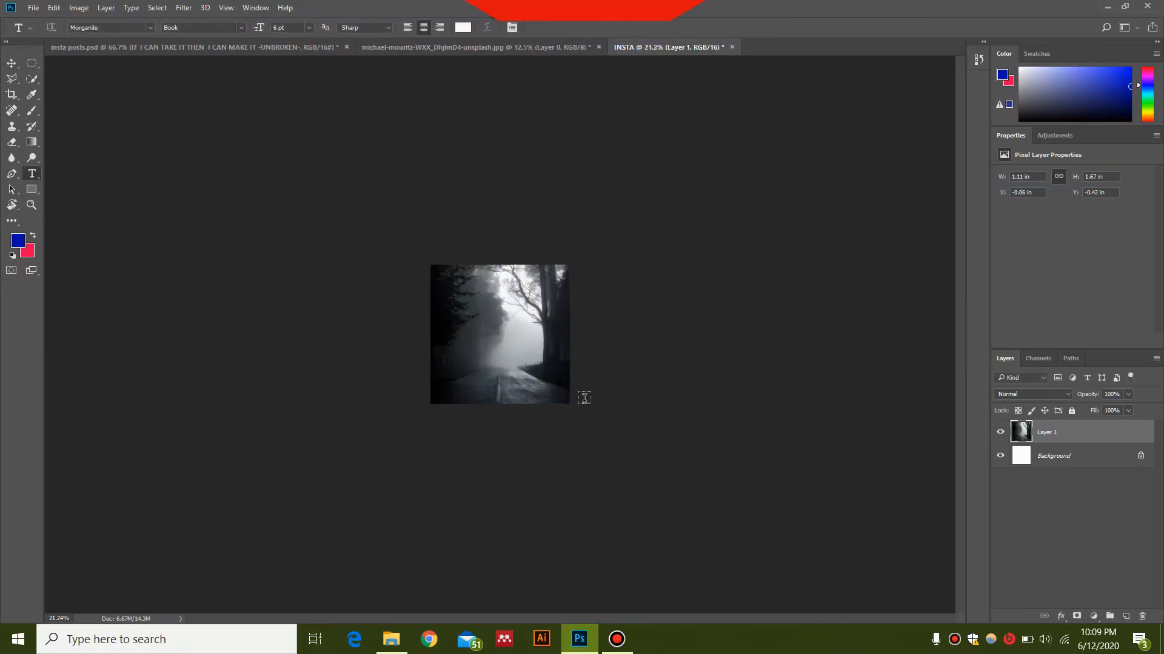
{"action": "scroll", "coordinate": [798, 432], "scroll_direction": "up", "scroll_amount": 1}
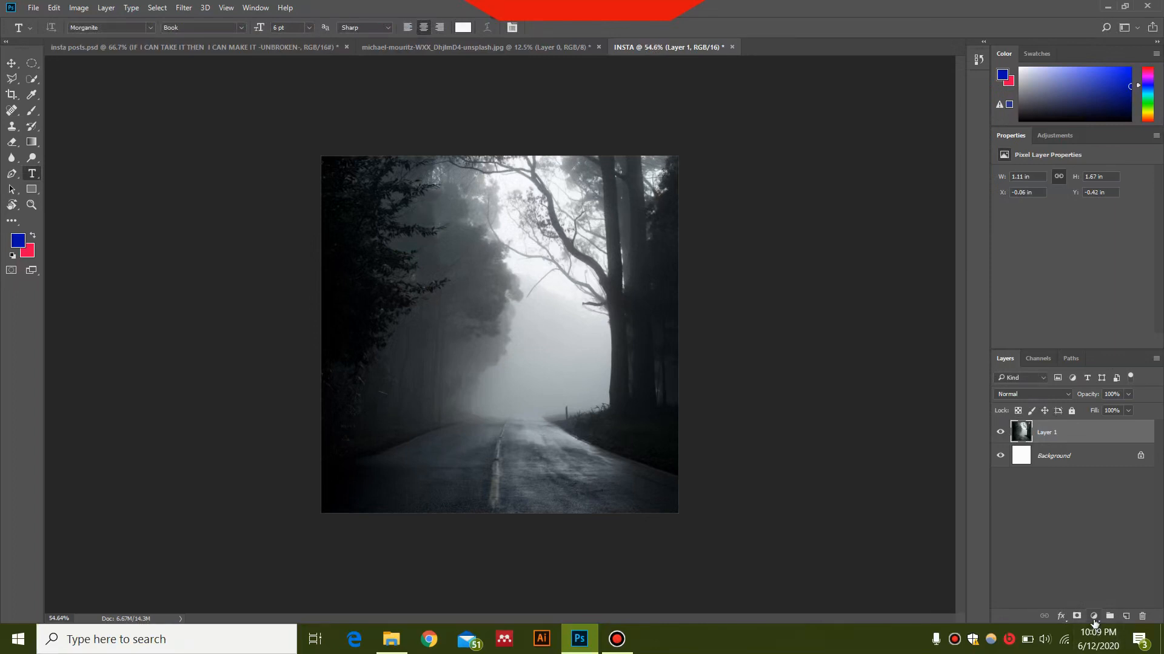
{"action": "left_click", "coordinate": [1093, 617]}
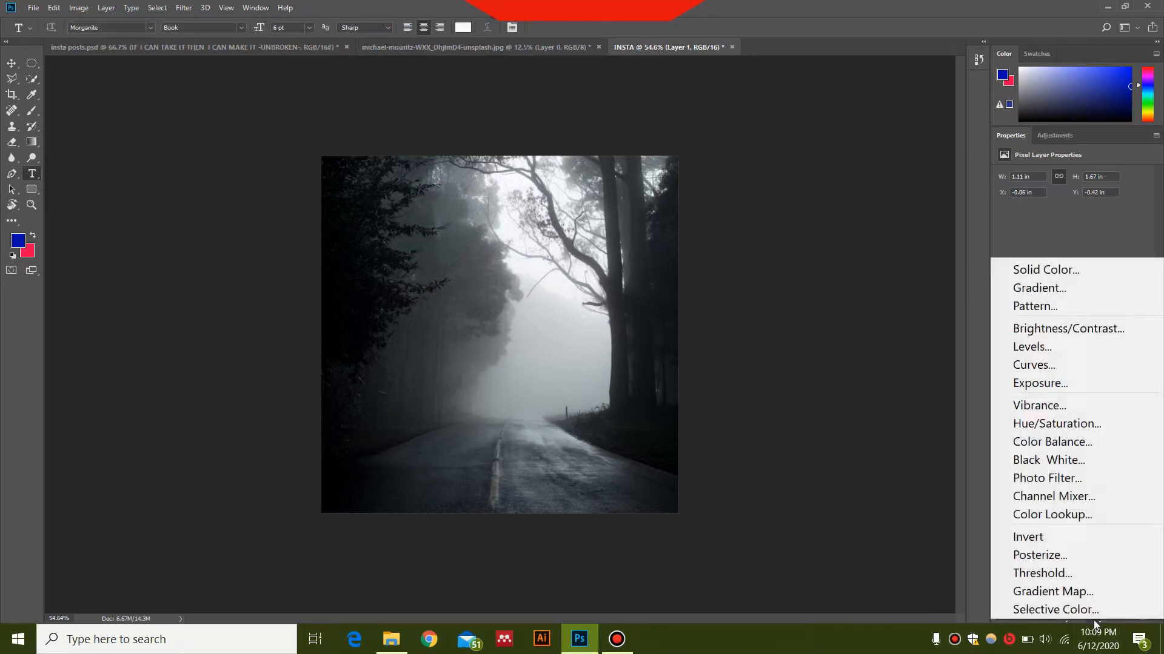
{"action": "left_click", "coordinate": [1045, 270]}
{"action": "left_click", "coordinate": [244, 352]}
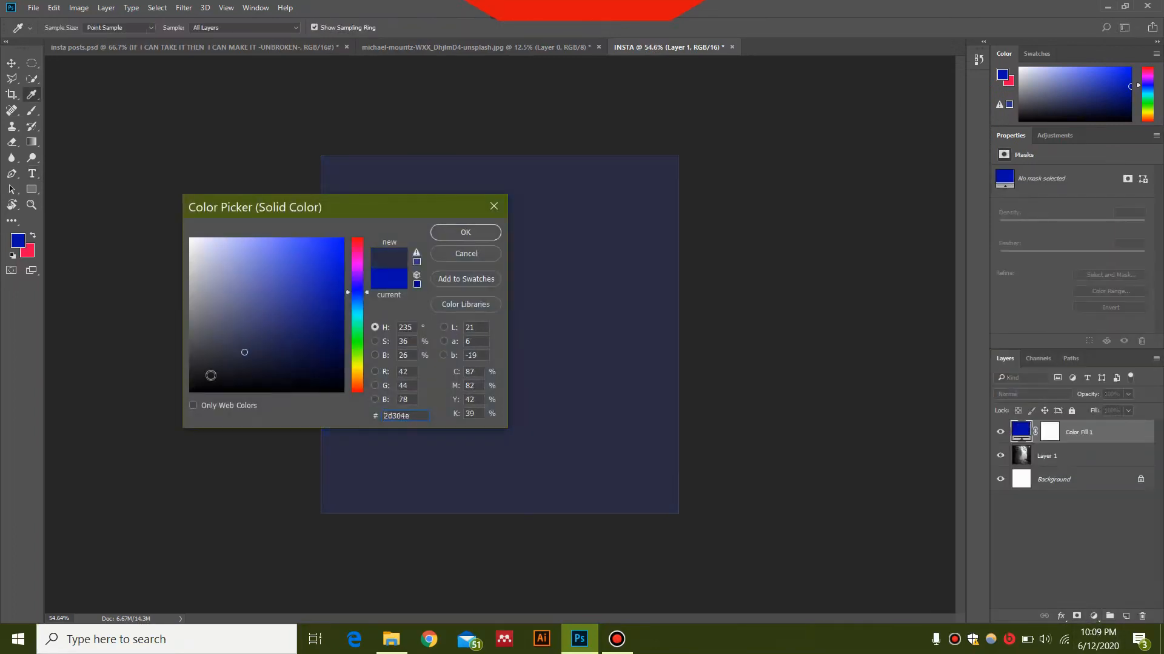
{"action": "left_click_drag", "start_coordinate": [210, 375], "coordinate": [190, 391]}
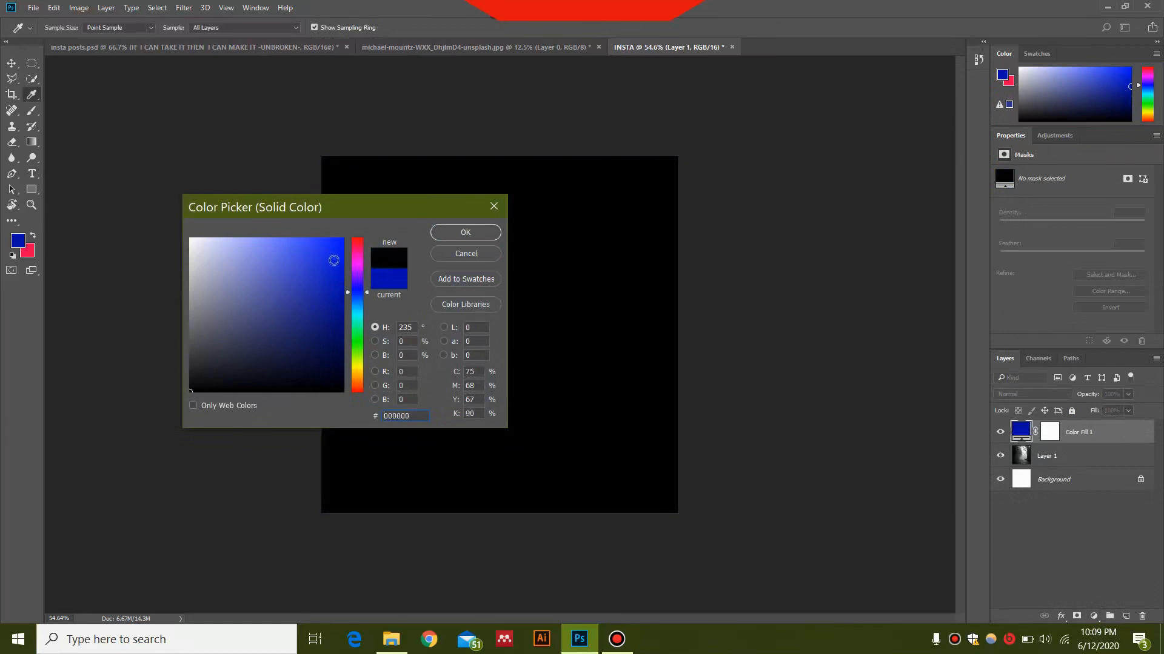
{"action": "left_click", "coordinate": [465, 232]}
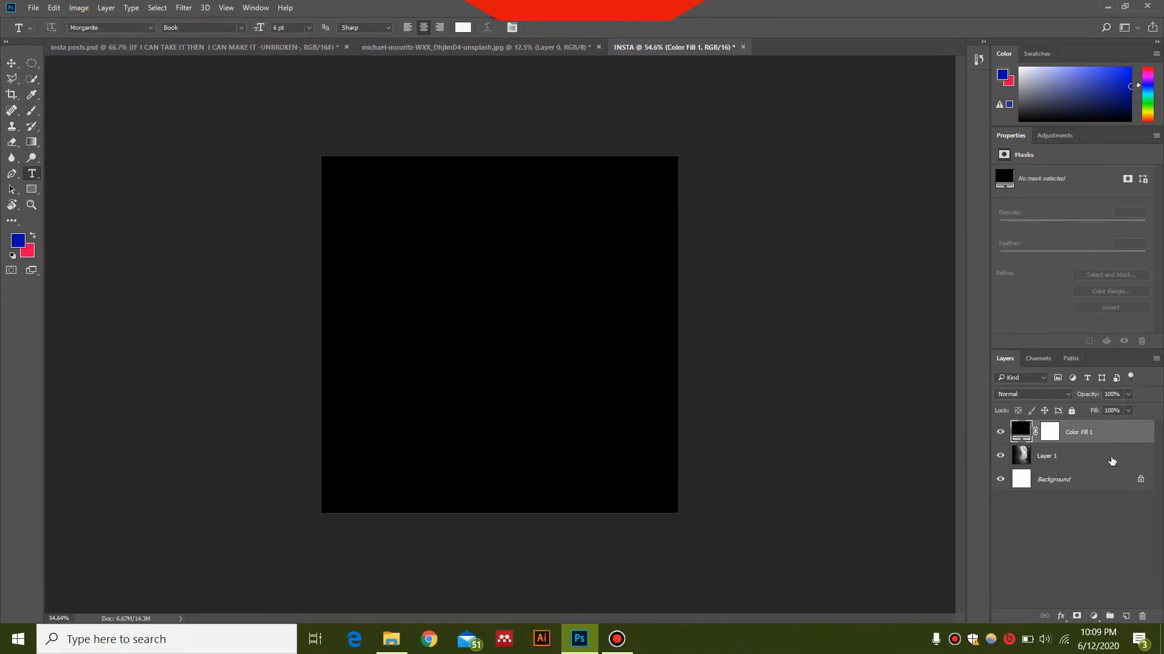
Step: Set the black fill layer's opacity to 64% and add a new empty layer above it
{"action": "left_click", "coordinate": [1118, 394]}
{"action": "type", "text": "64"}
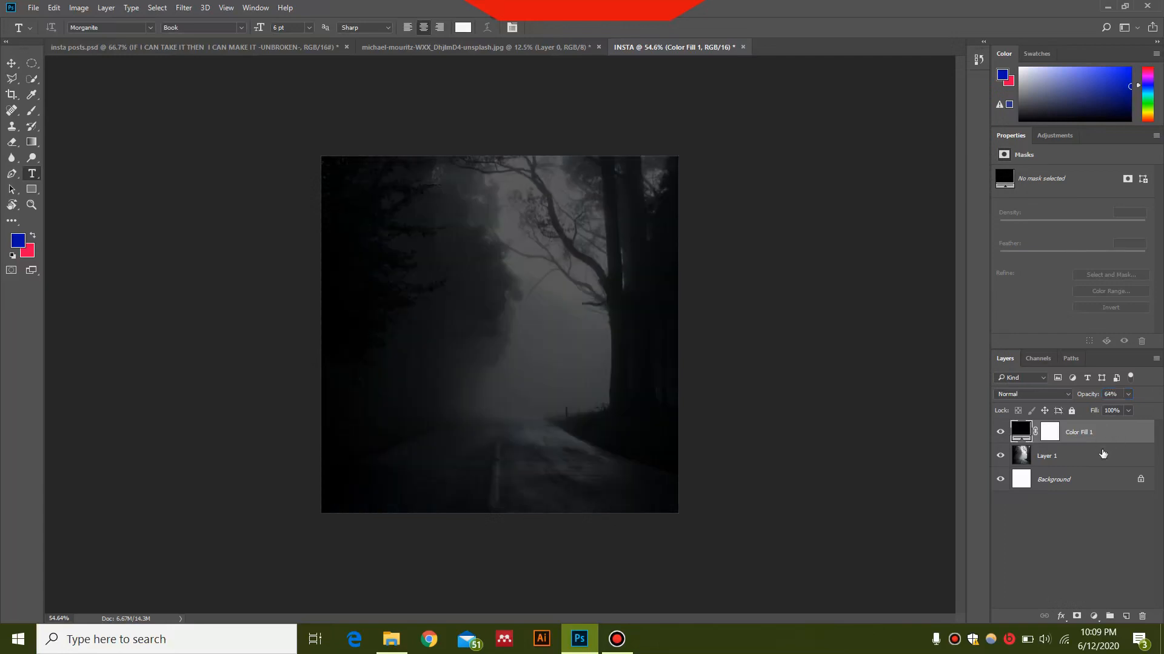
{"action": "left_click", "coordinate": [1125, 617]}
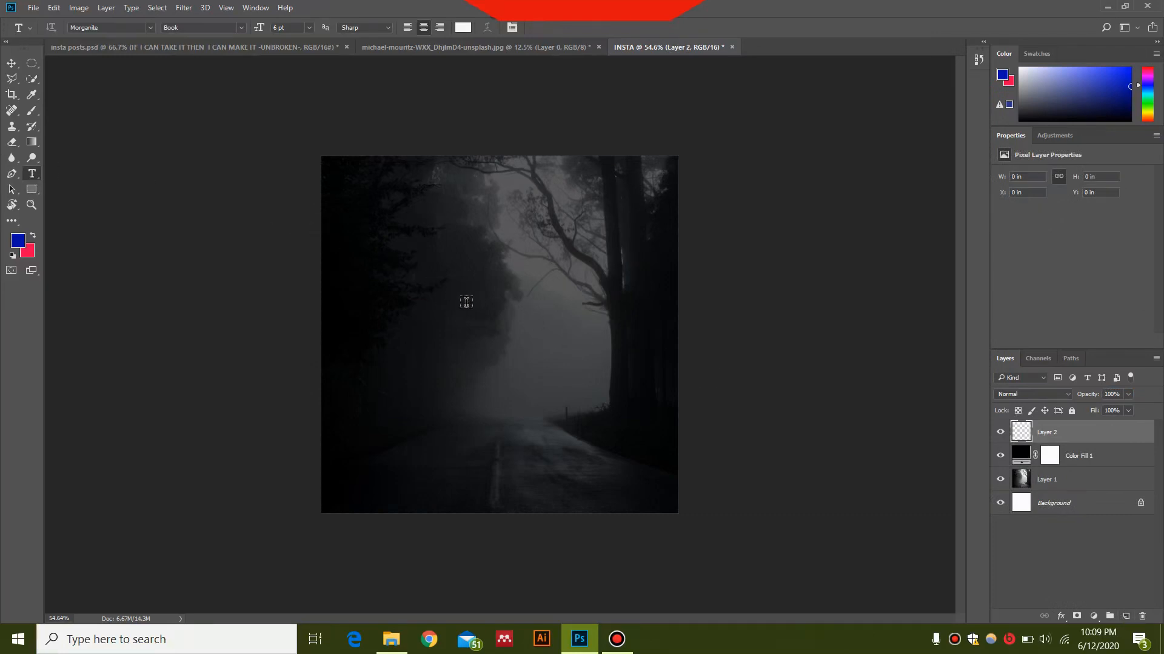
Step: Type the quote "IF I CAN TAKE IT / THEN I CAN MAKE IT / -UNBROKEN-" on three lines near the canvas centre
{"action": "left_click", "coordinate": [462, 268]}
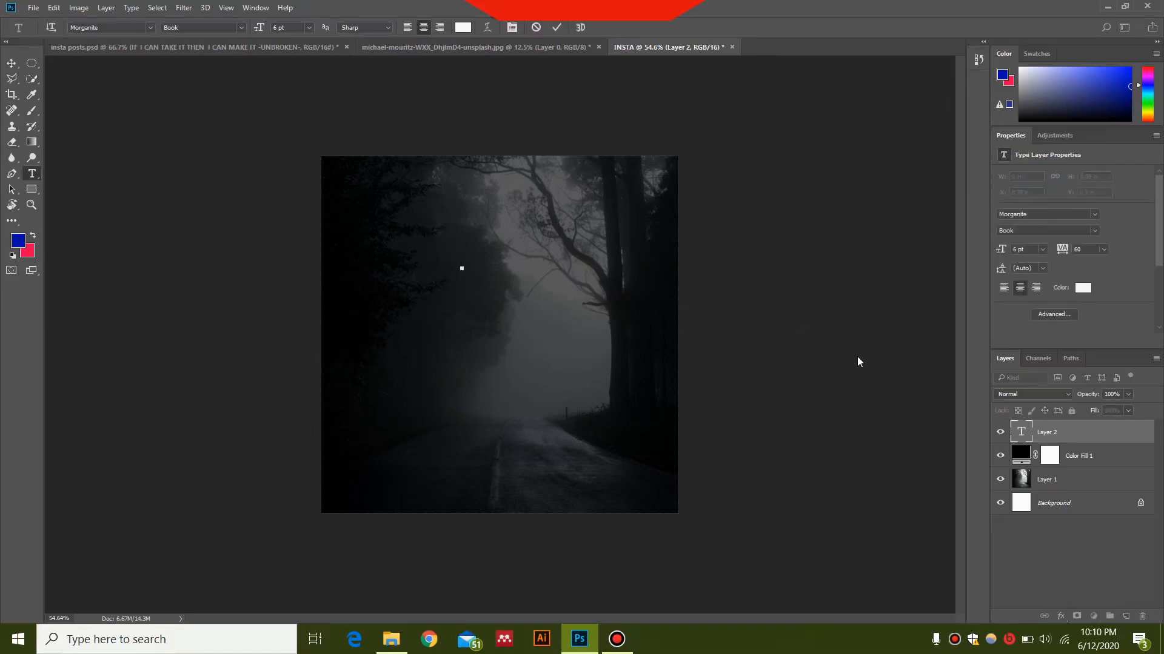
{"action": "type", "text": "IF I CAN TAKE IT"}
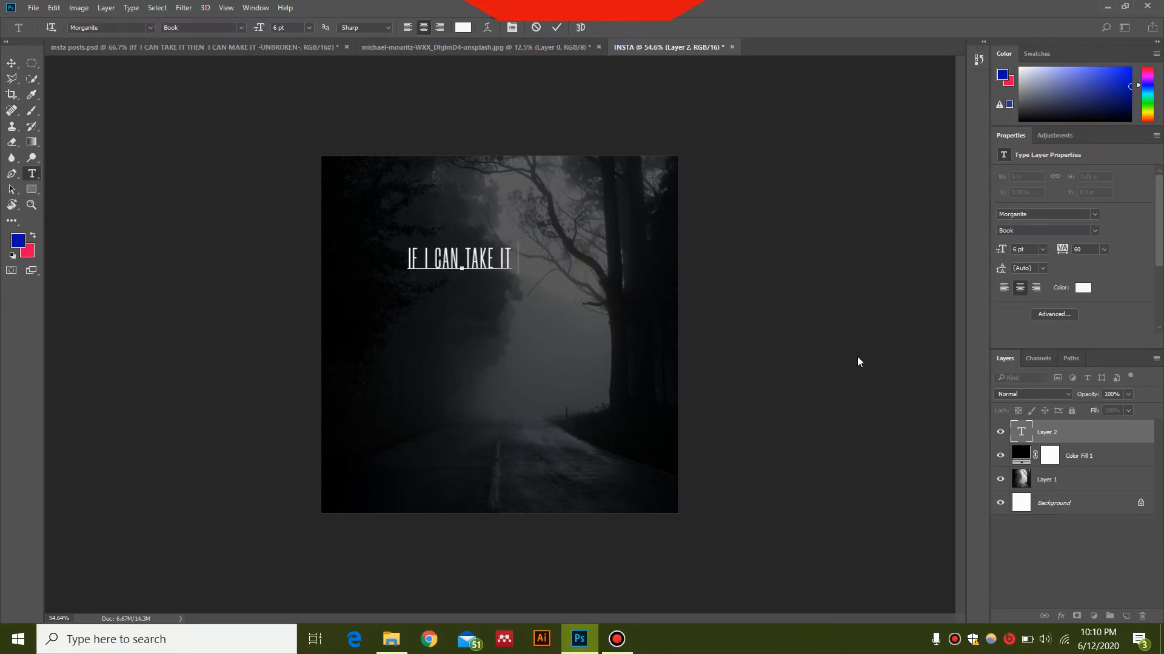
{"action": "key", "text": "Return"}
{"action": "type", "text": "THEN"}
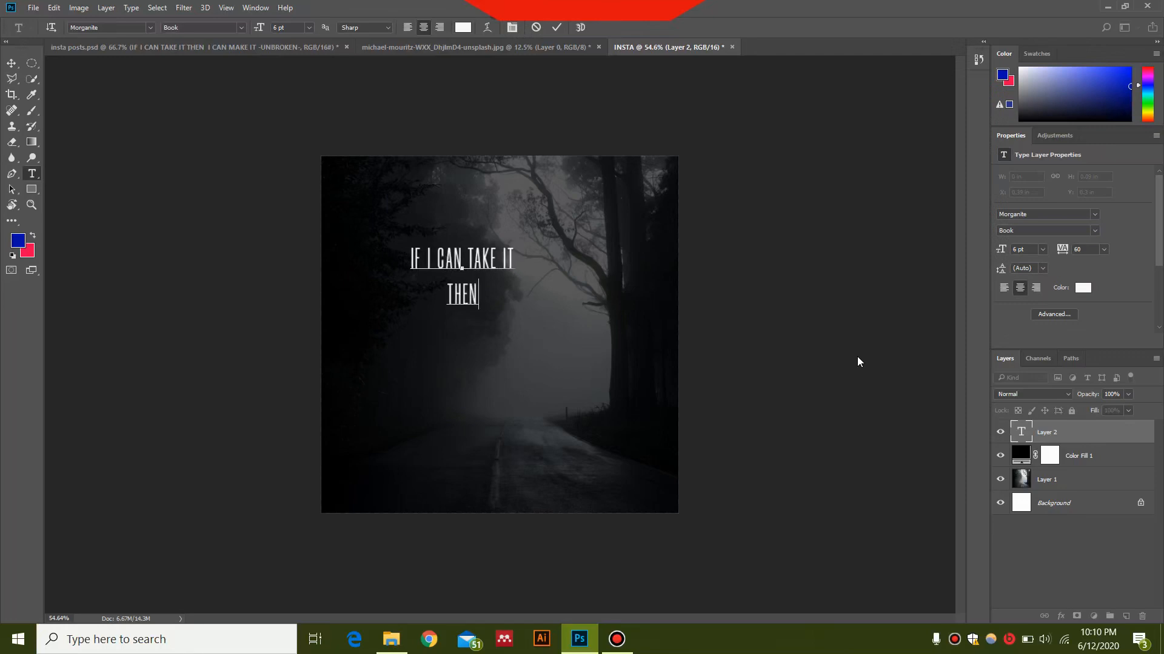
{"action": "type", "text": " I CAN MAKE"}
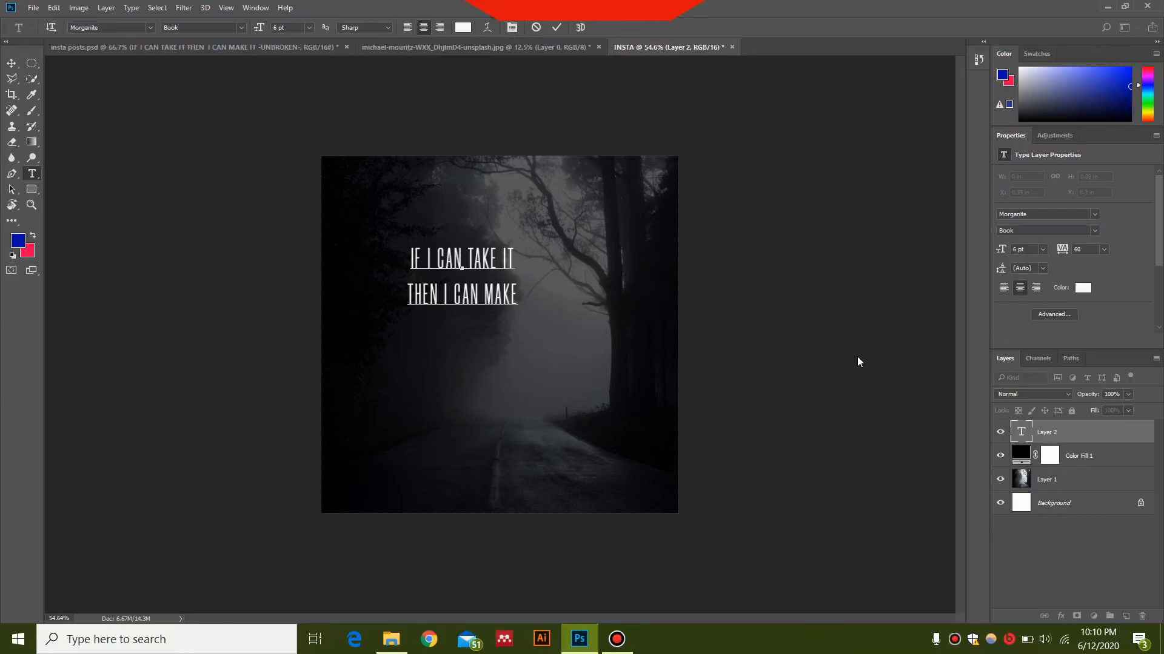
{"action": "type", "text": " IT"}
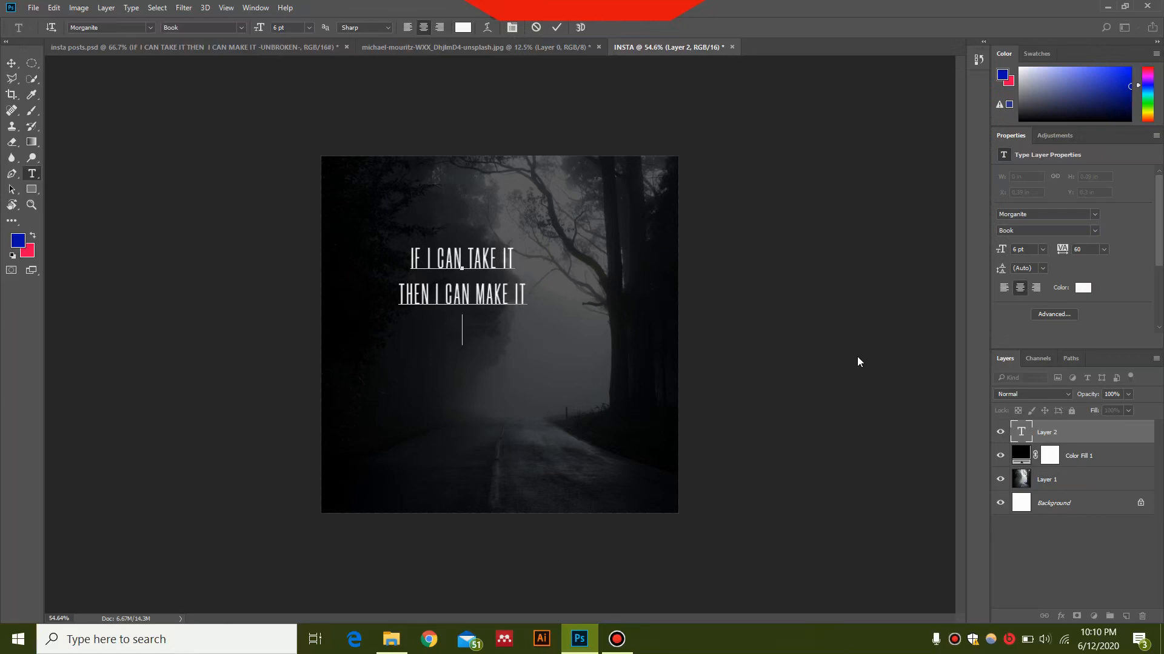
{"action": "type", "text": " -UNBROKEN"}
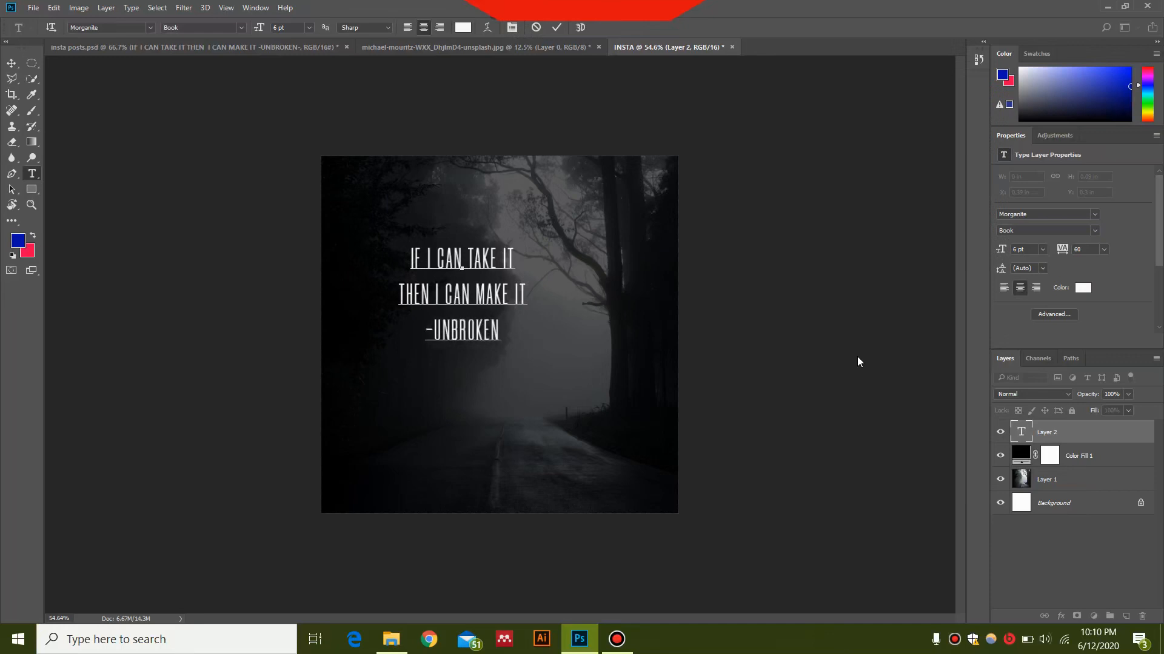
{"action": "type", "text": "-"}
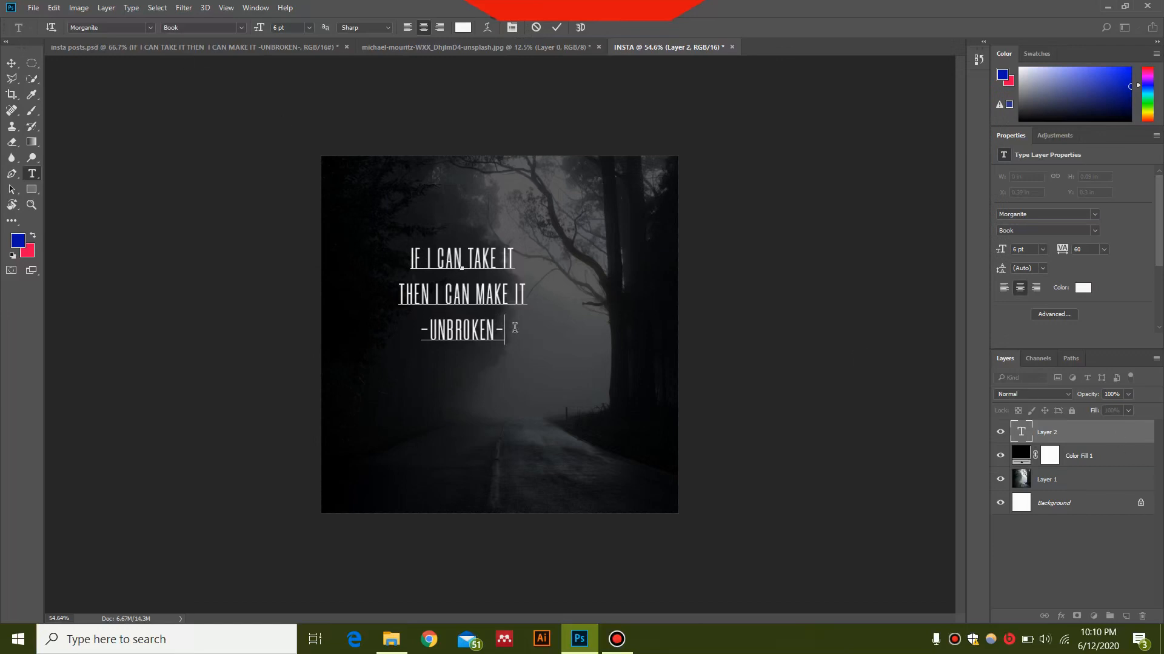
Step: Set the whole quote text to Morganite Bold at 11 pt
{"action": "key", "text": "ctrl+a"}
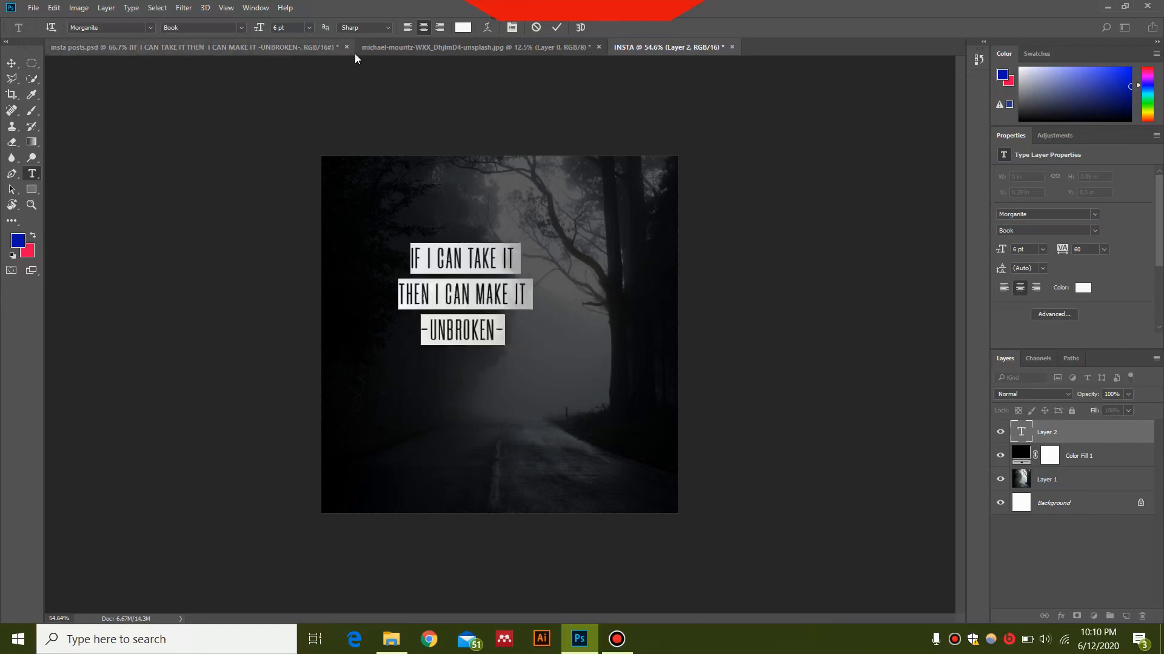
{"action": "left_click", "coordinate": [240, 27]}
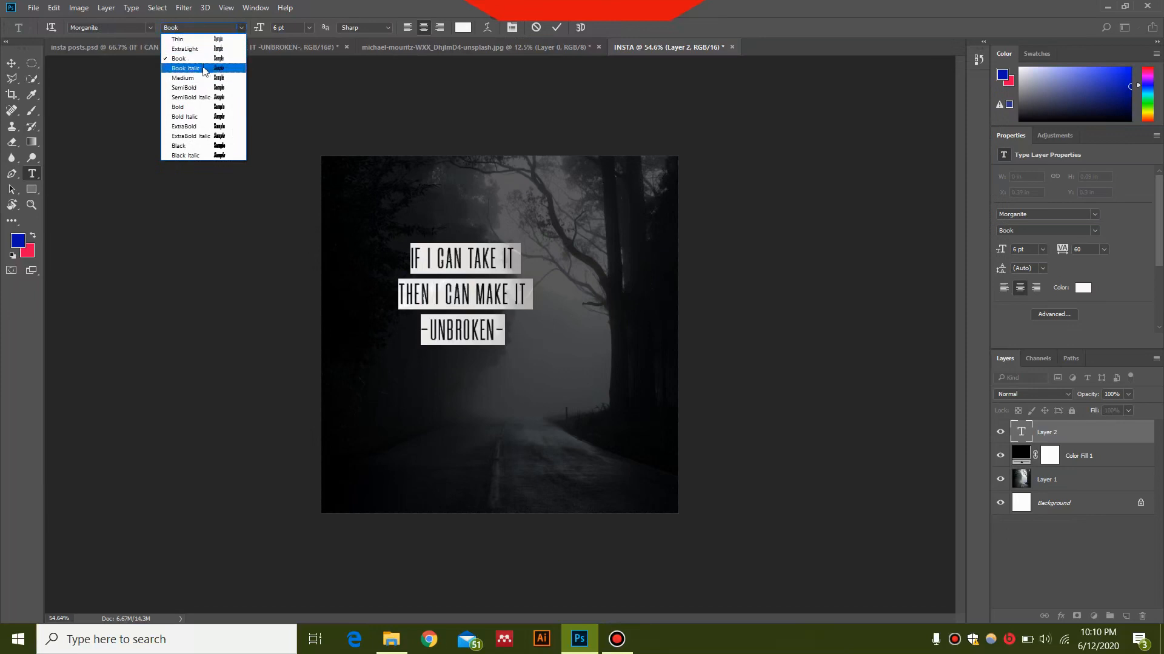
{"action": "left_click", "coordinate": [200, 107]}
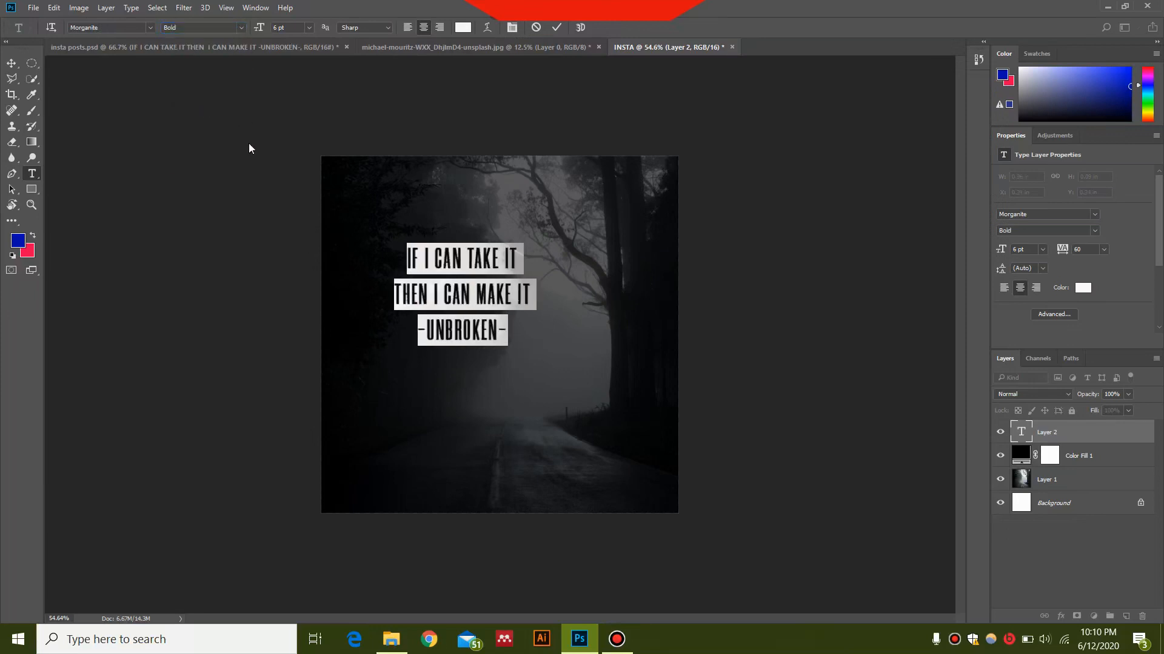
{"action": "left_click", "coordinate": [309, 28]}
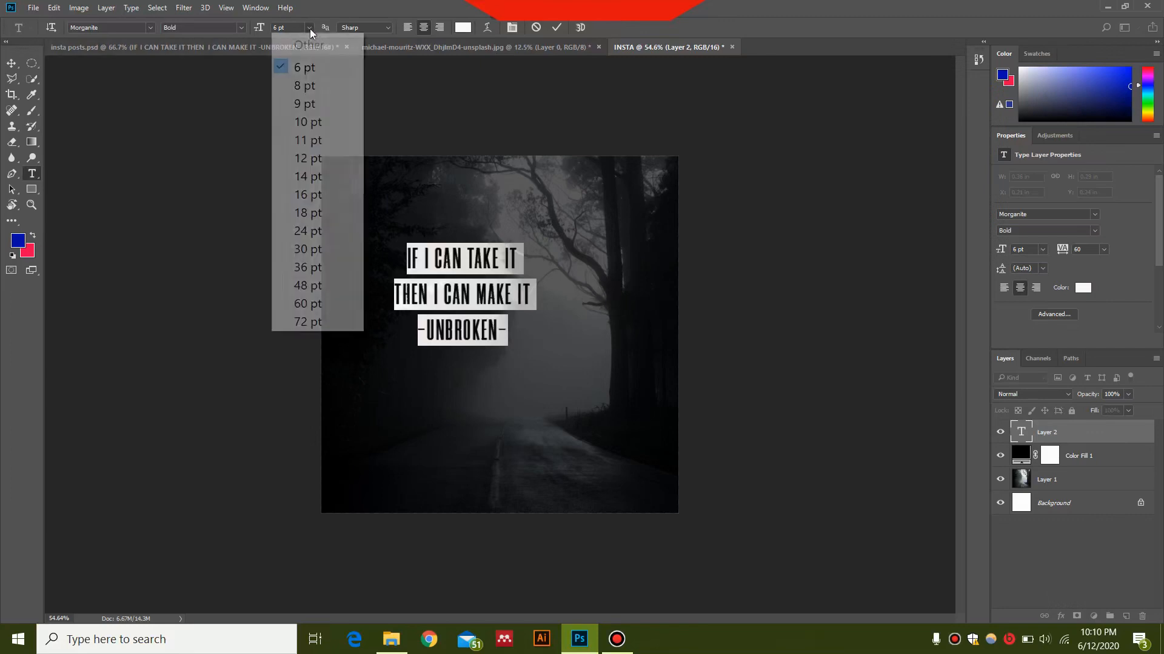
{"action": "left_click", "coordinate": [316, 141]}
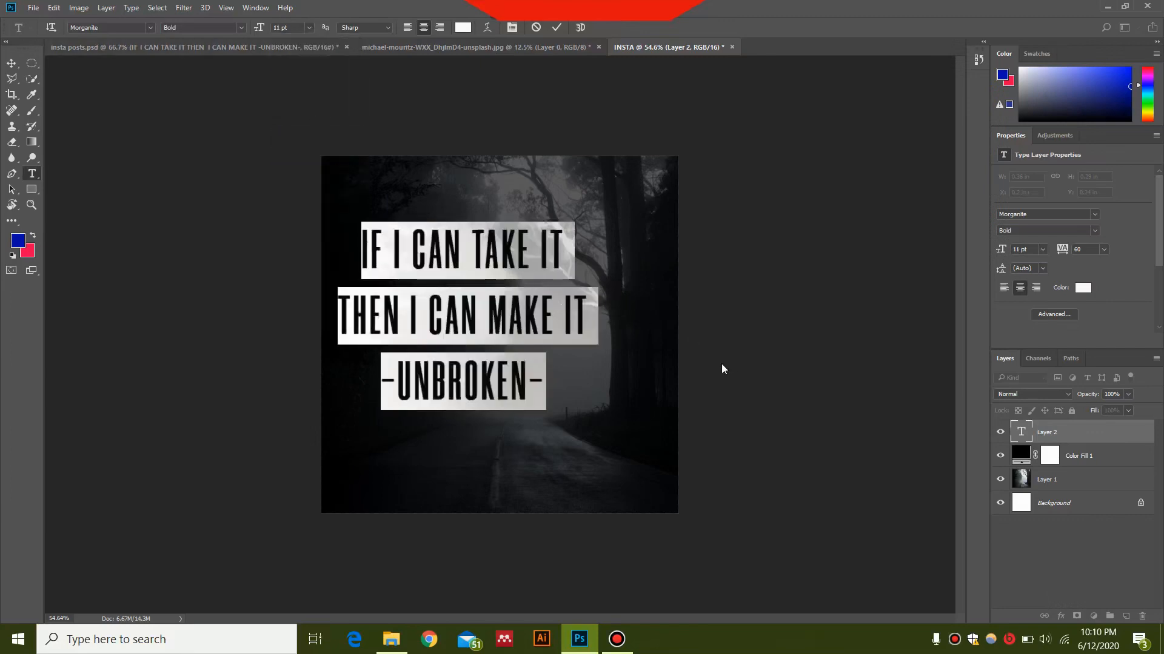
{"action": "left_click", "coordinate": [1094, 555]}
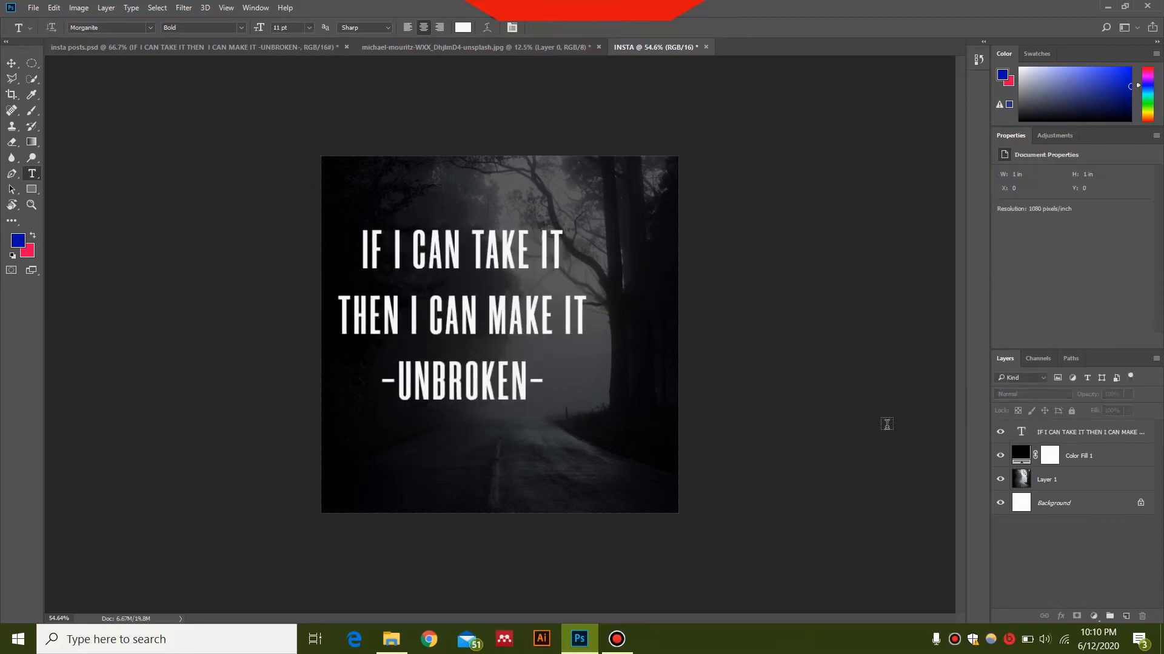
Step: Move the quote text block slightly down and right toward the canvas centre
{"action": "key", "text": "v"}
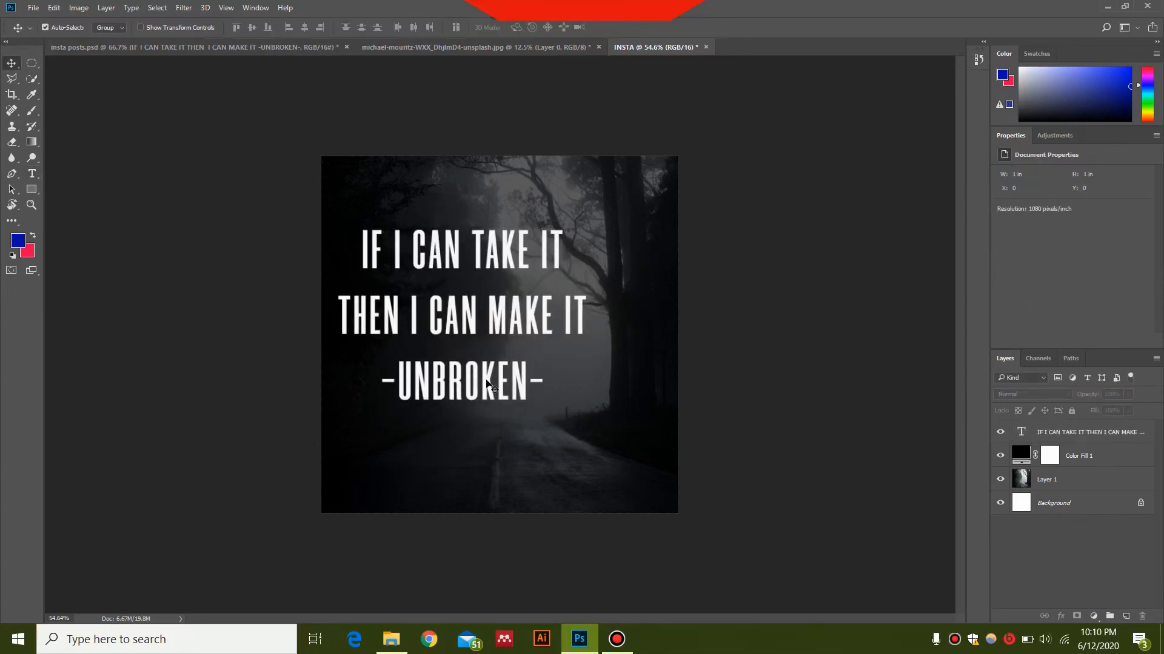
{"action": "left_click_drag", "start_coordinate": [490, 379], "coordinate": [521, 405]}
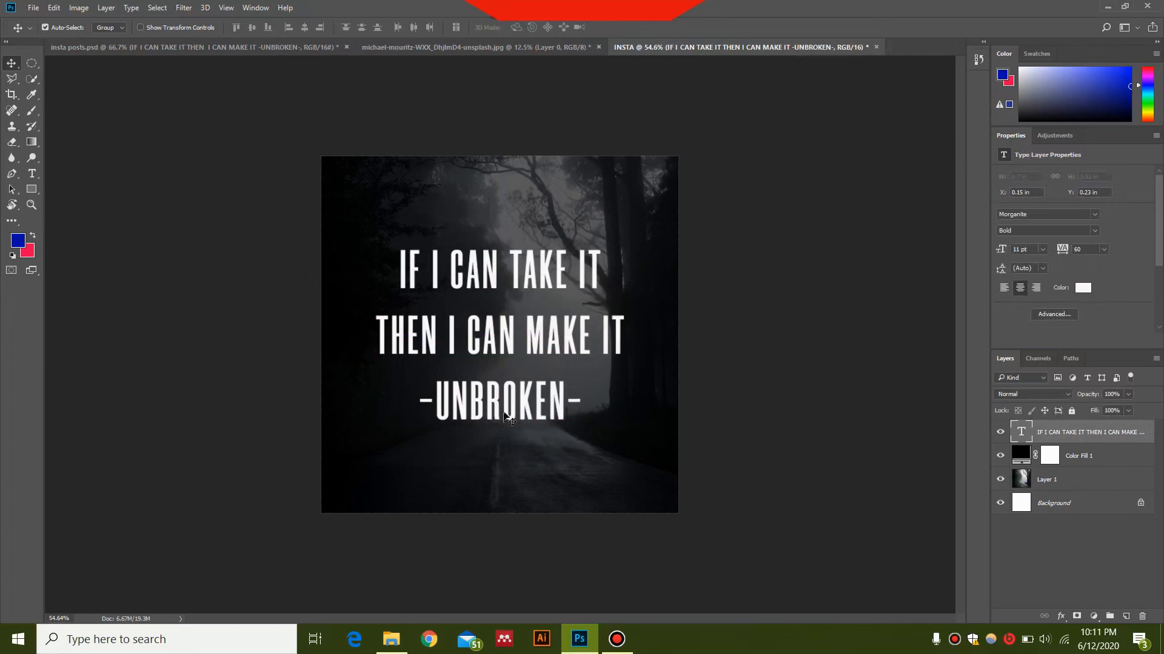
Step: Set the "-UNBROKEN-" line to 6 pt in the Book weight
{"action": "key", "text": "t"}
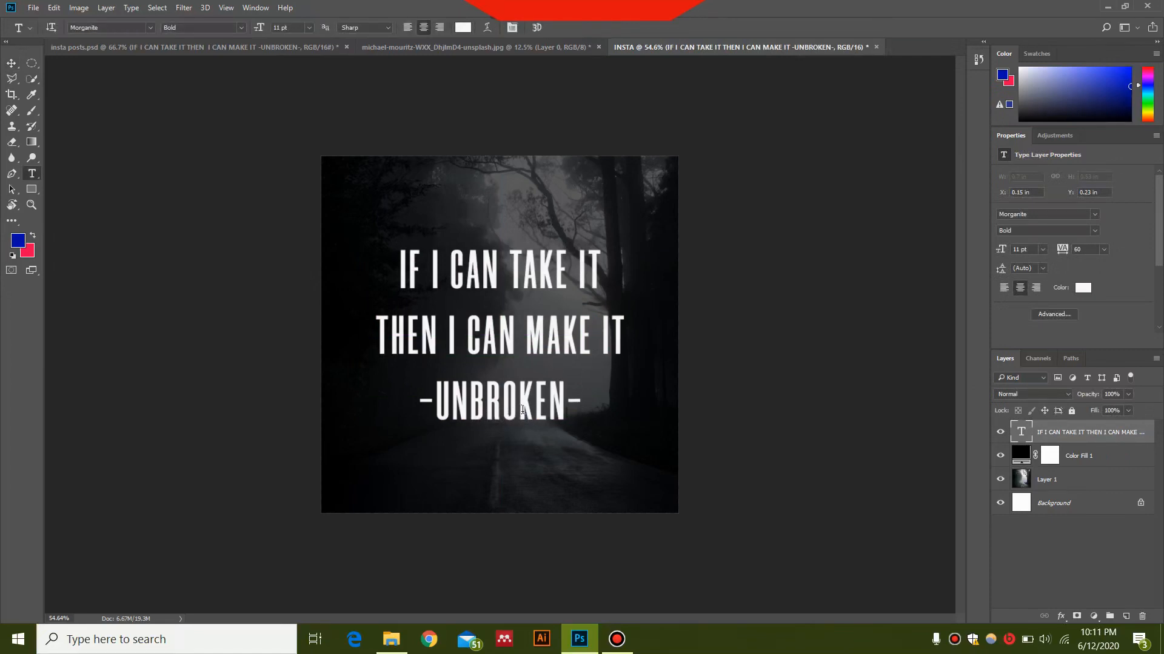
{"action": "left_click", "coordinate": [519, 410]}
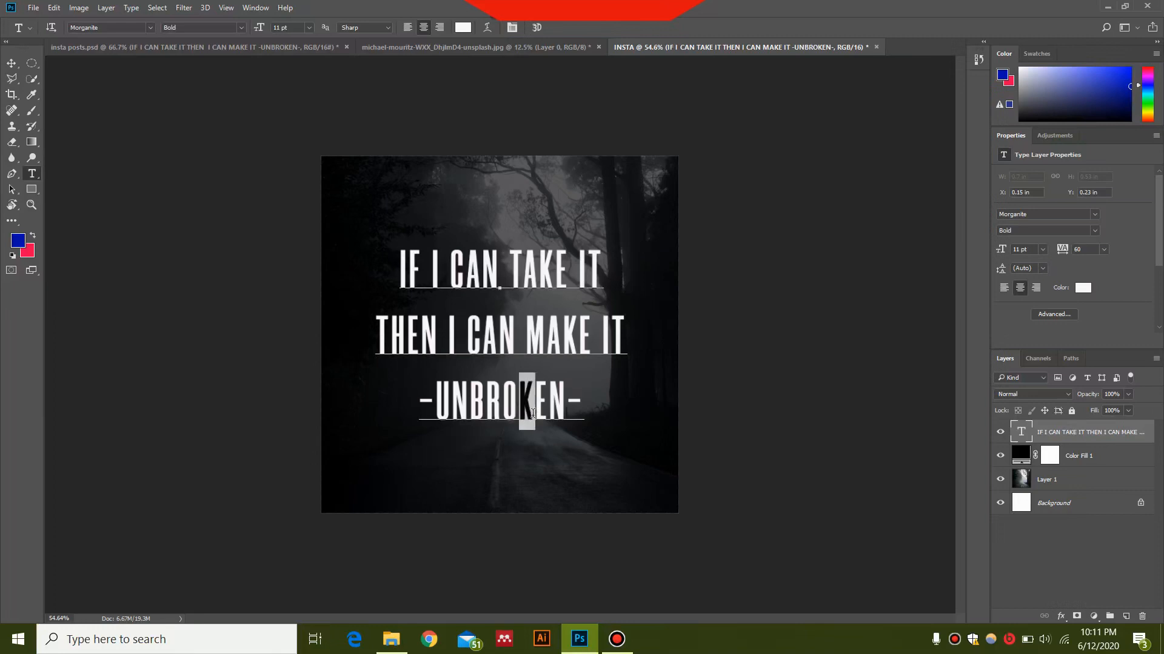
{"action": "left_click", "coordinate": [434, 414]}
{"action": "left_click_drag", "start_coordinate": [434, 414], "coordinate": [592, 411]}
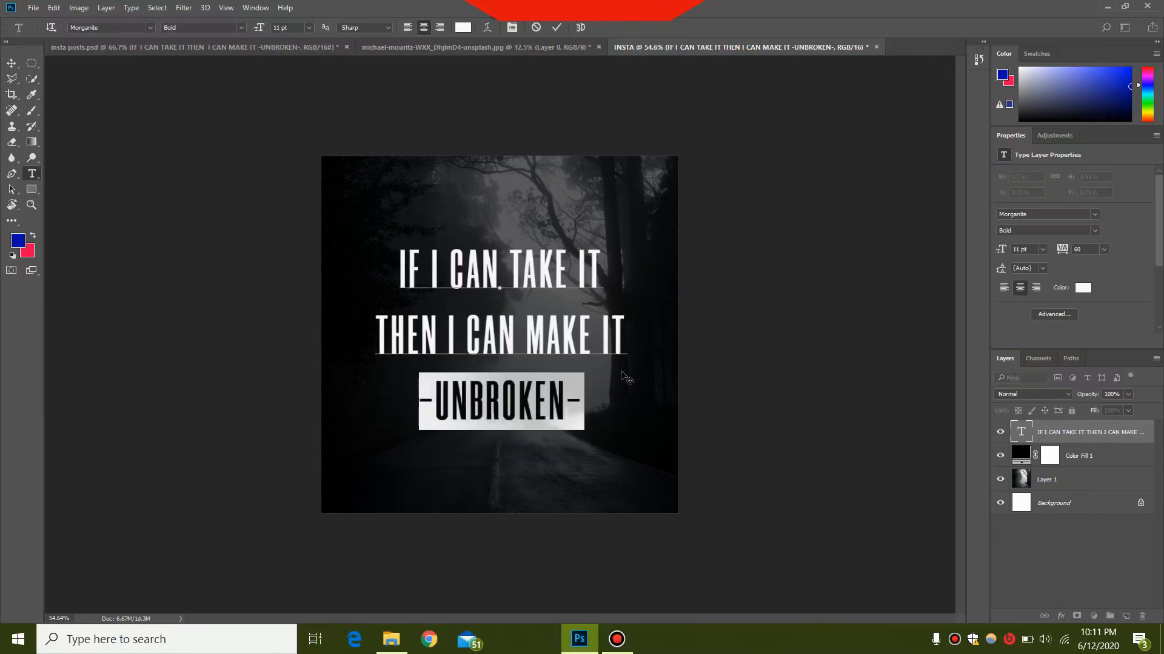
{"action": "left_click", "coordinate": [308, 28]}
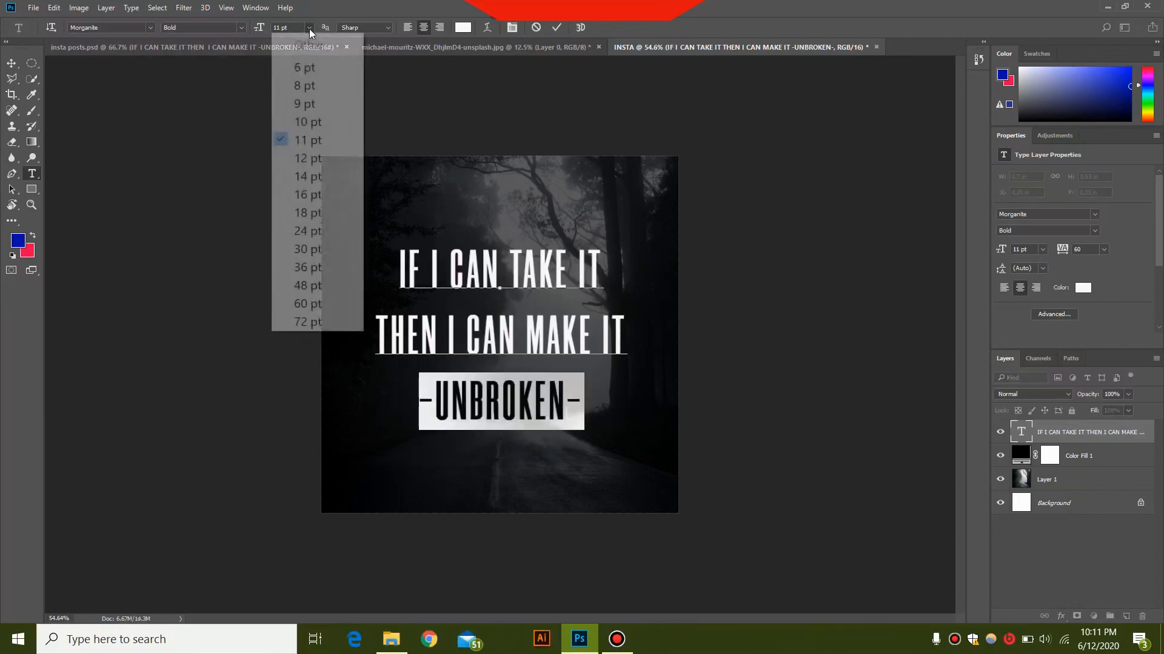
{"action": "left_click", "coordinate": [300, 65]}
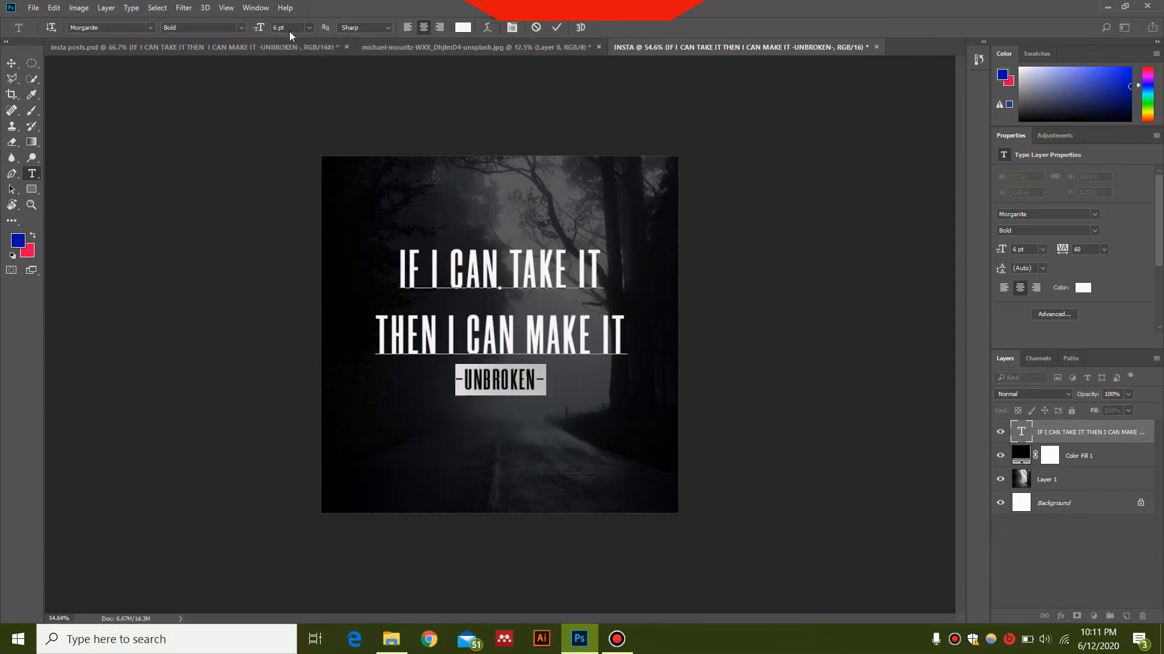
{"action": "left_click", "coordinate": [242, 27]}
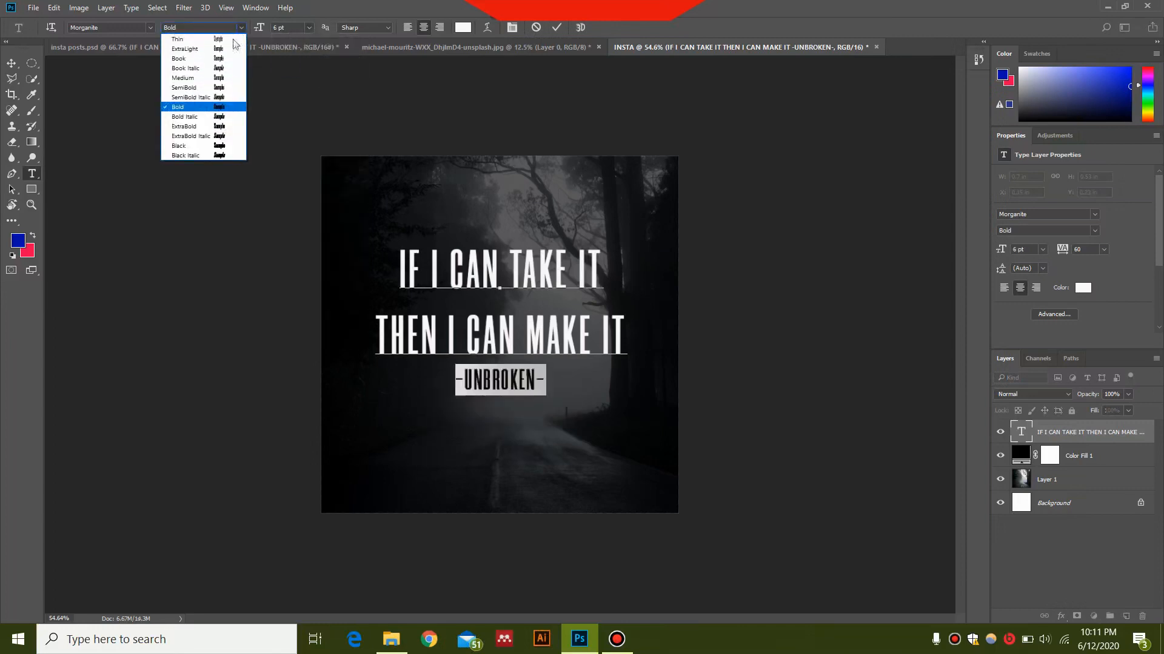
{"action": "left_click", "coordinate": [204, 59]}
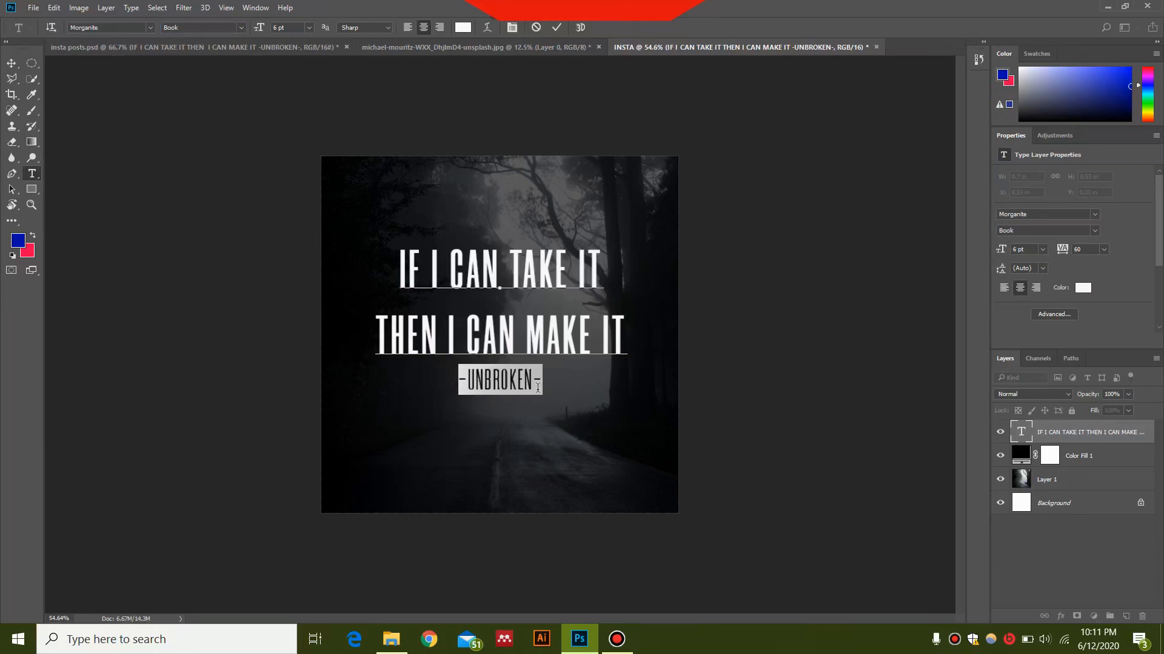
{"action": "left_click", "coordinate": [1076, 552]}
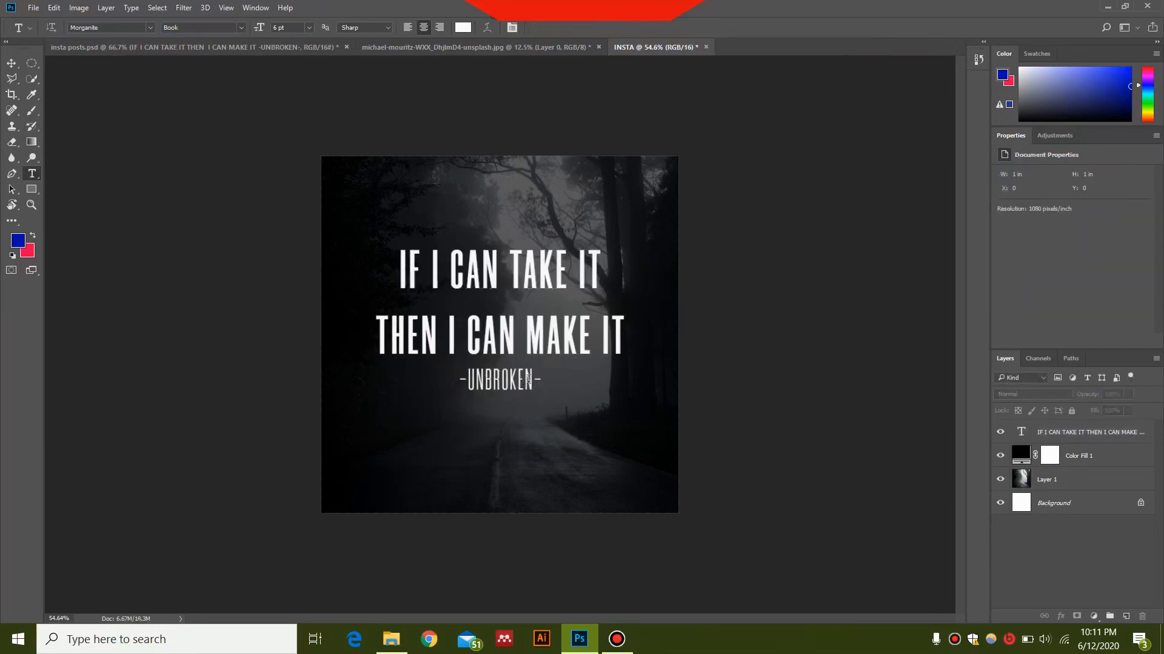
Step: Select the quote text layer and nudge it slightly lower on the canvas
{"action": "left_click", "coordinate": [1078, 435]}
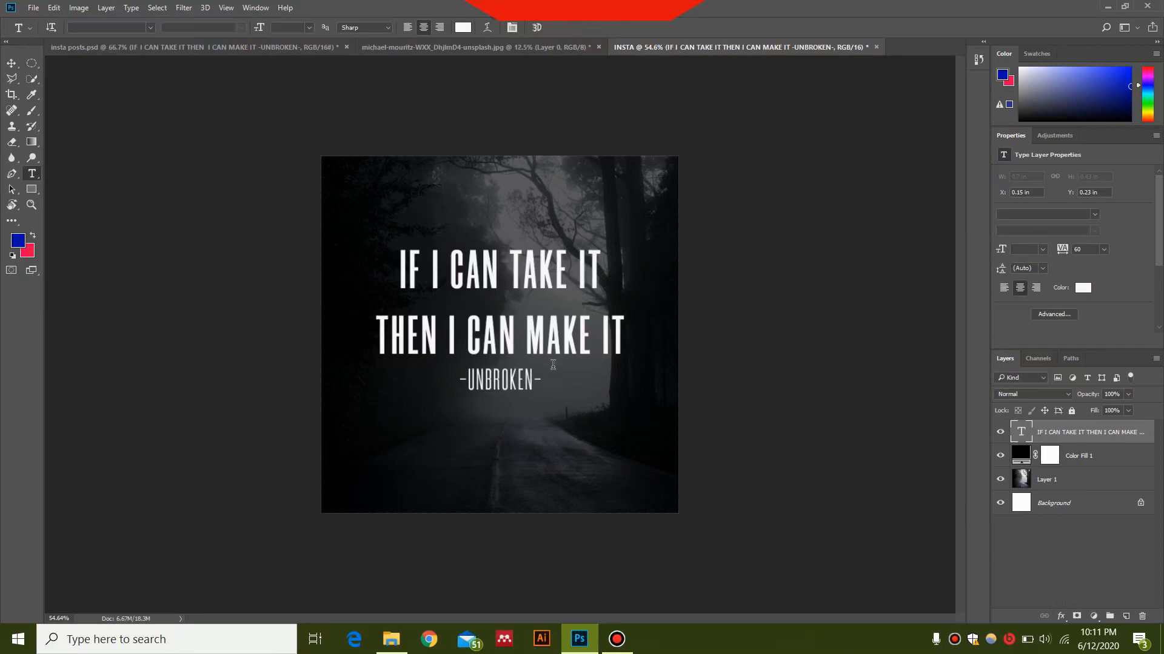
{"action": "key", "text": "v"}
{"action": "left_click_drag", "start_coordinate": [535, 341], "coordinate": [536, 358]}
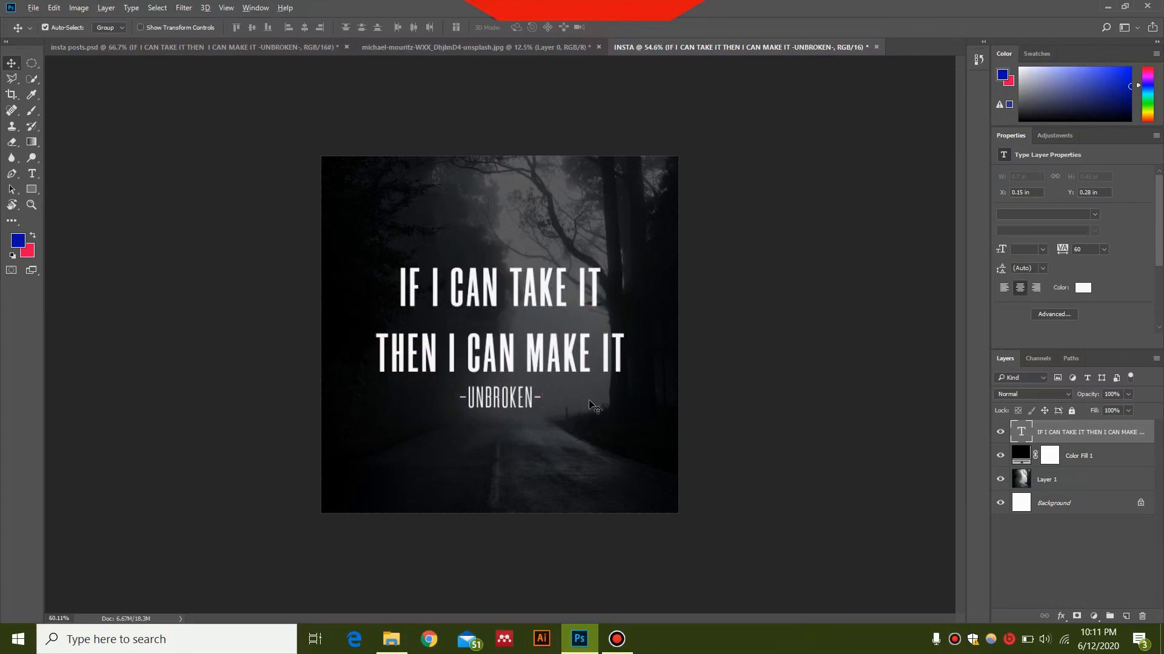
Step: Try setting the quote's character tracking to 0
{"action": "scroll", "coordinate": [594, 407], "scroll_direction": "up", "scroll_amount": 1}
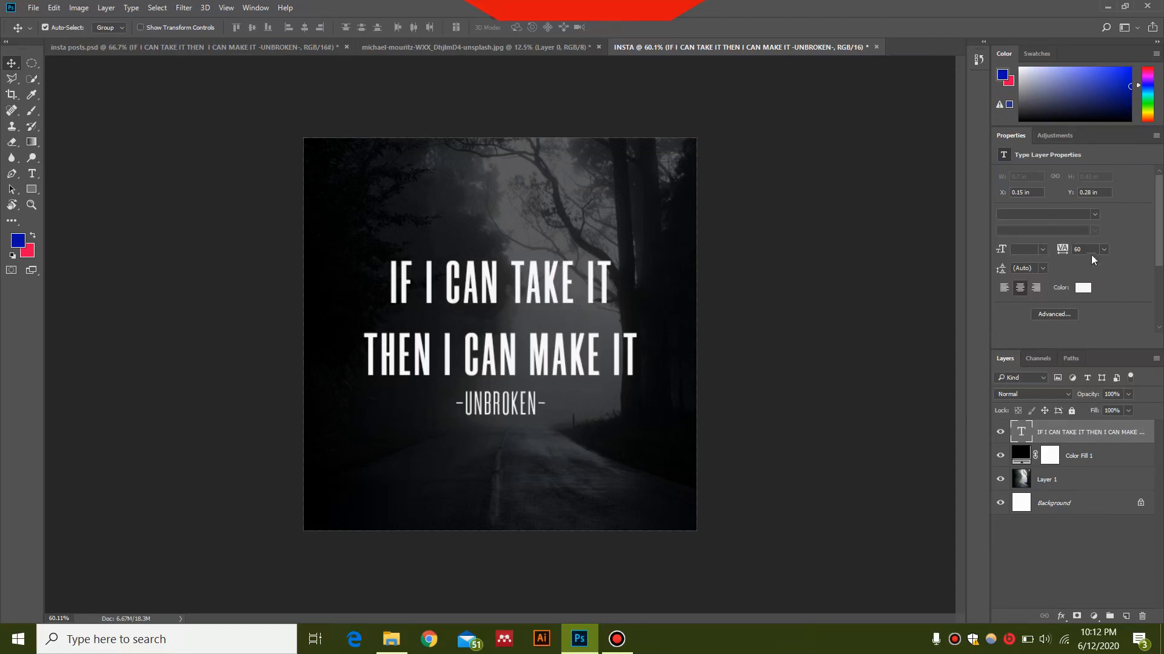
{"action": "left_click", "coordinate": [1065, 249]}
{"action": "type", "text": "0"}
{"action": "key", "text": "Return"}
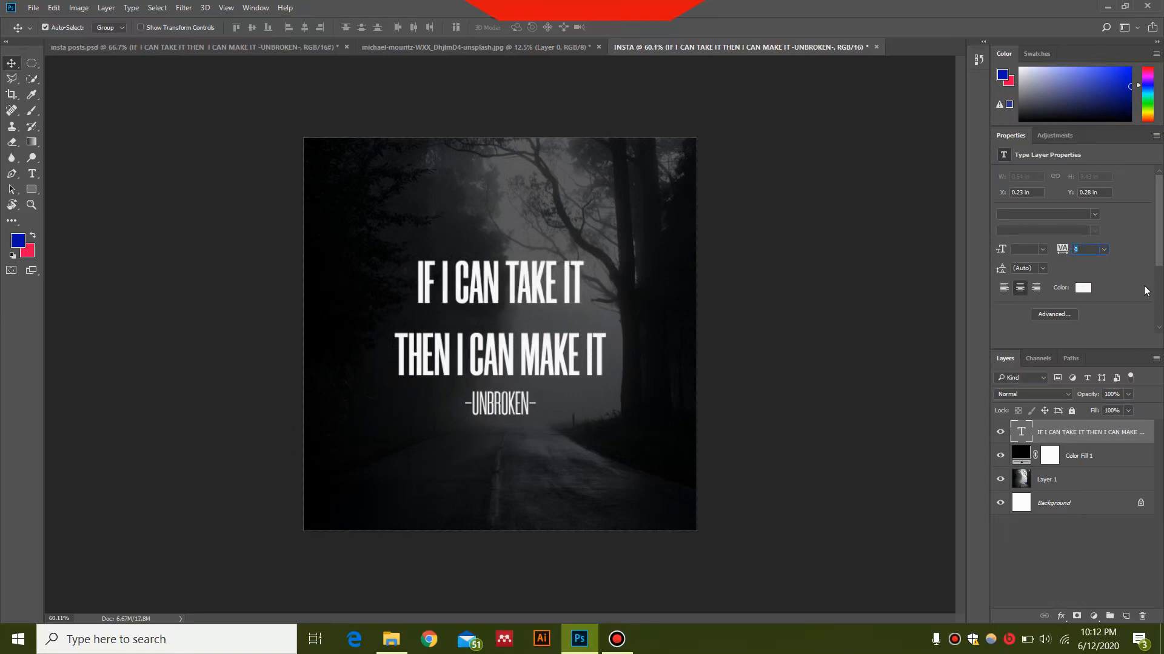
{"action": "key", "text": "Return"}
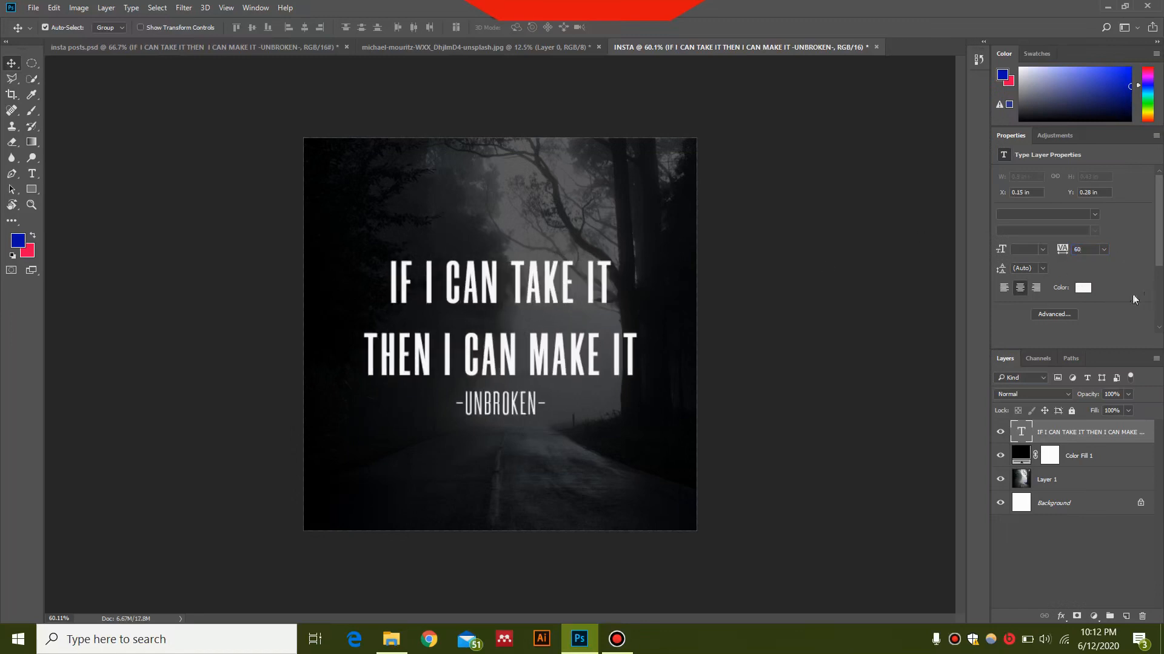